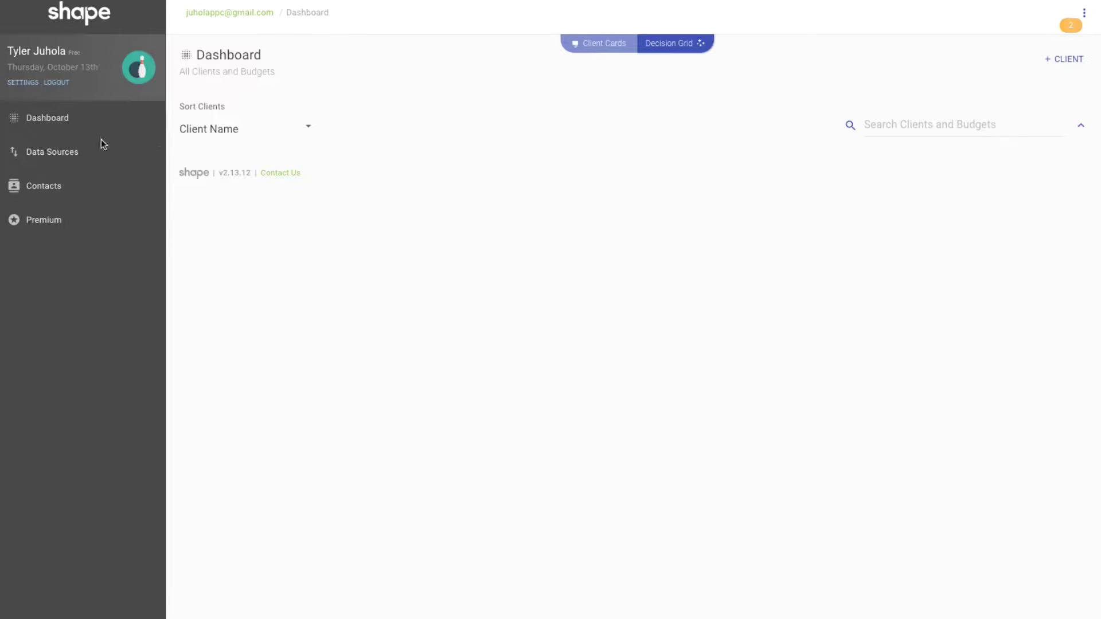
Look over the linked data sources page, then return to the dashboard.
click(67, 156)
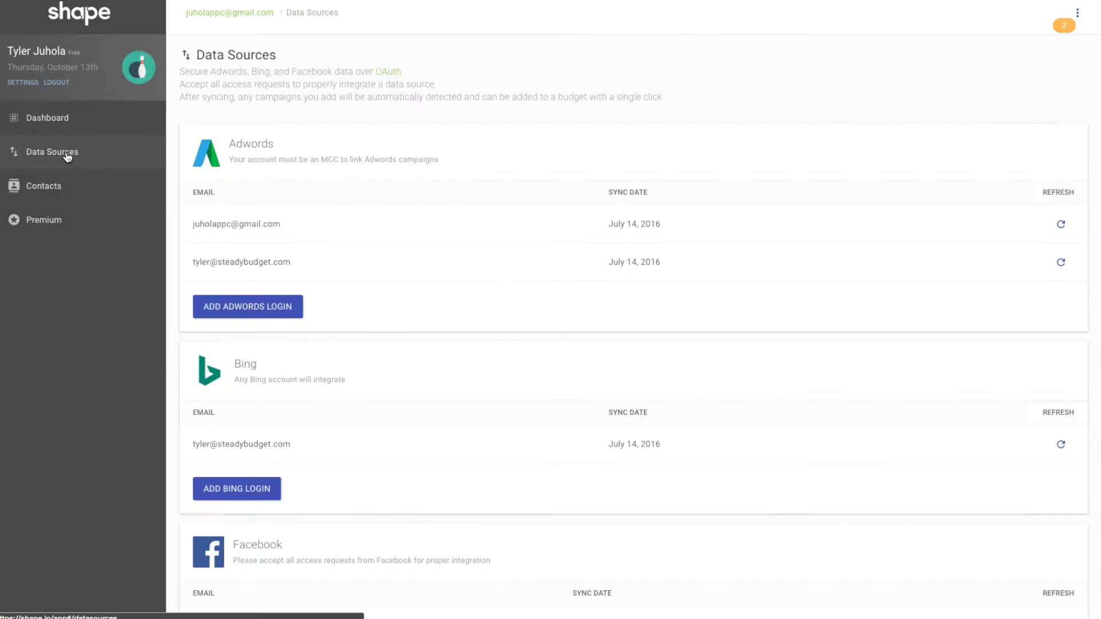
scroll(434, 97, down, 3)
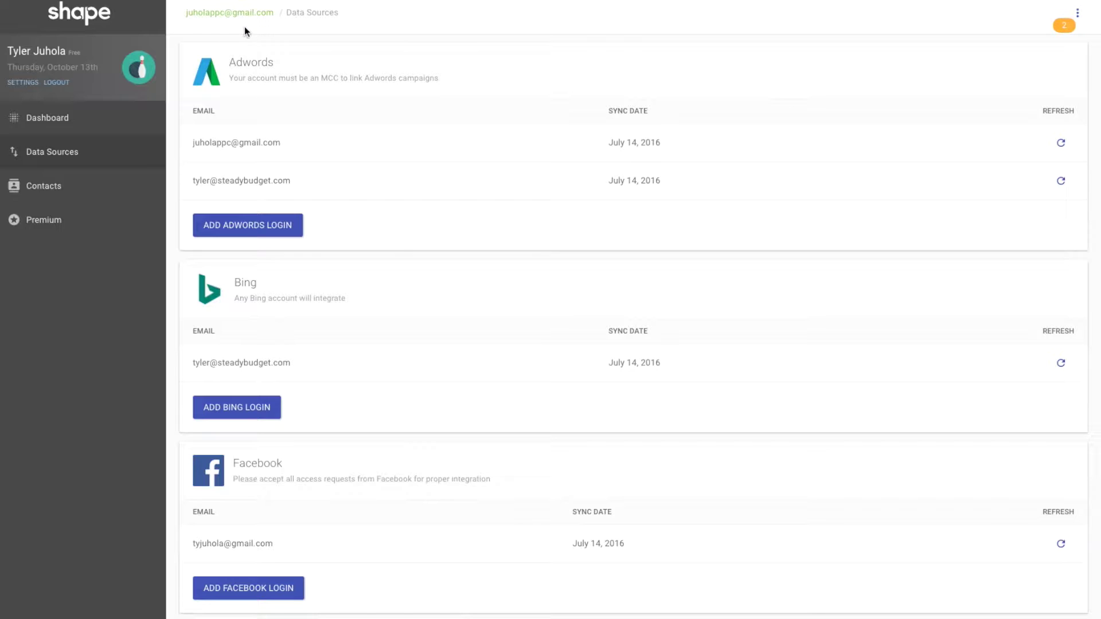
scroll(294, 118, up, 1)
scroll(294, 118, up, 1)
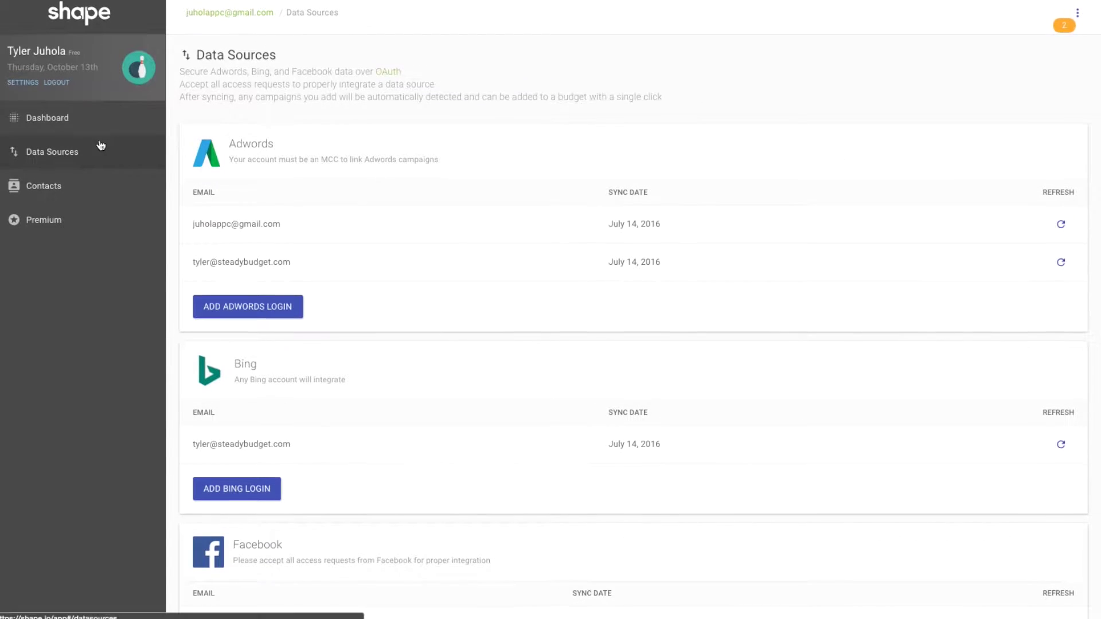
click(75, 120)
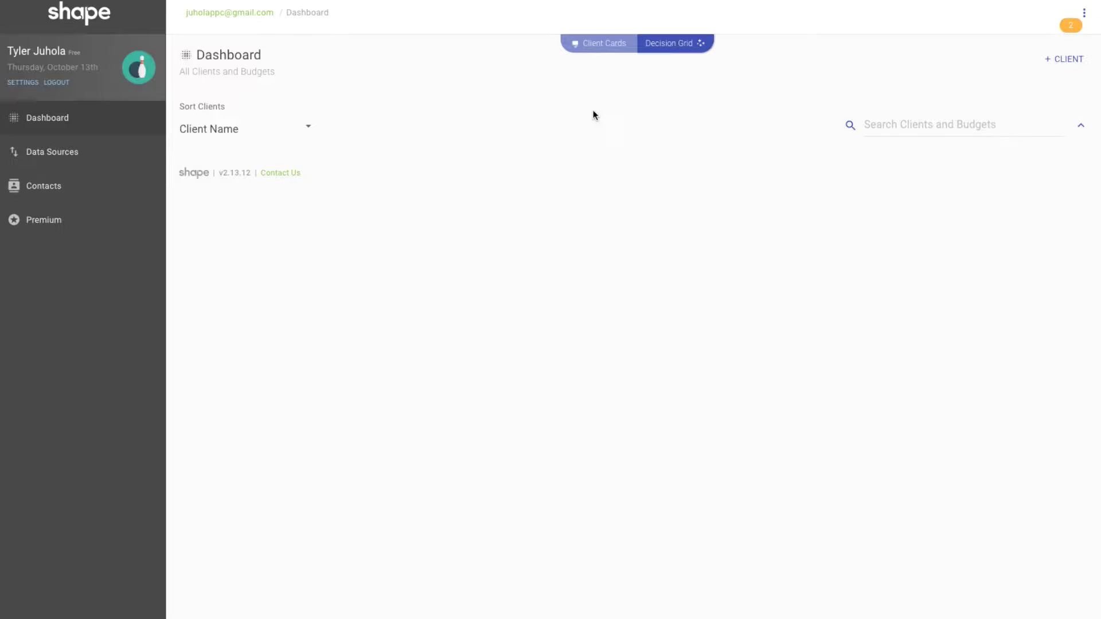
Create a client named 'Vandelay Industries' with $ as its currency.
click(1062, 64)
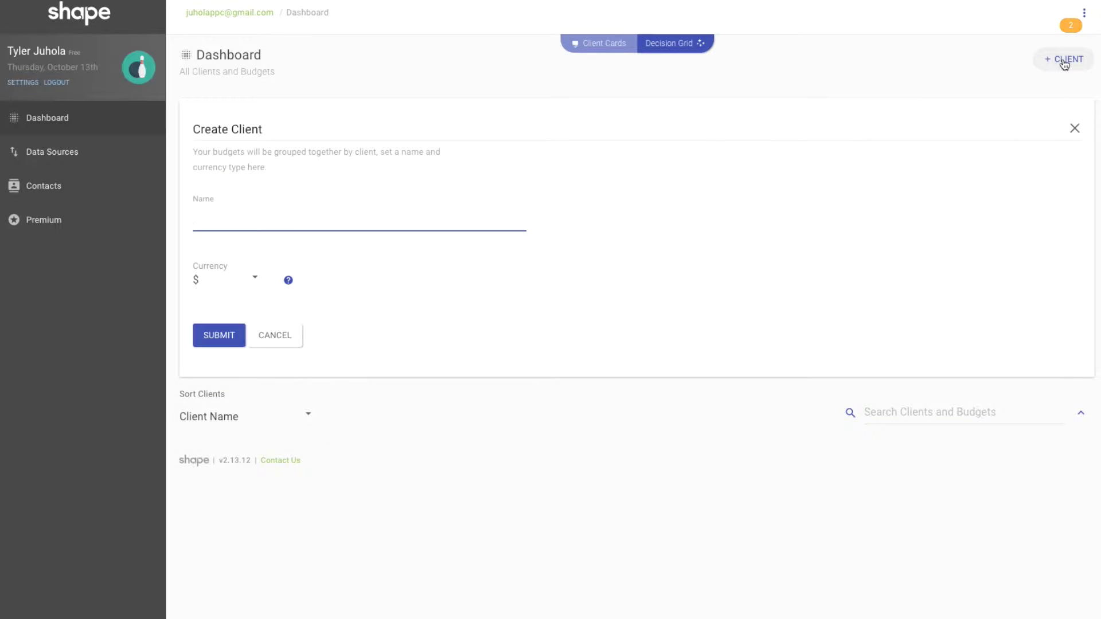
text(V)
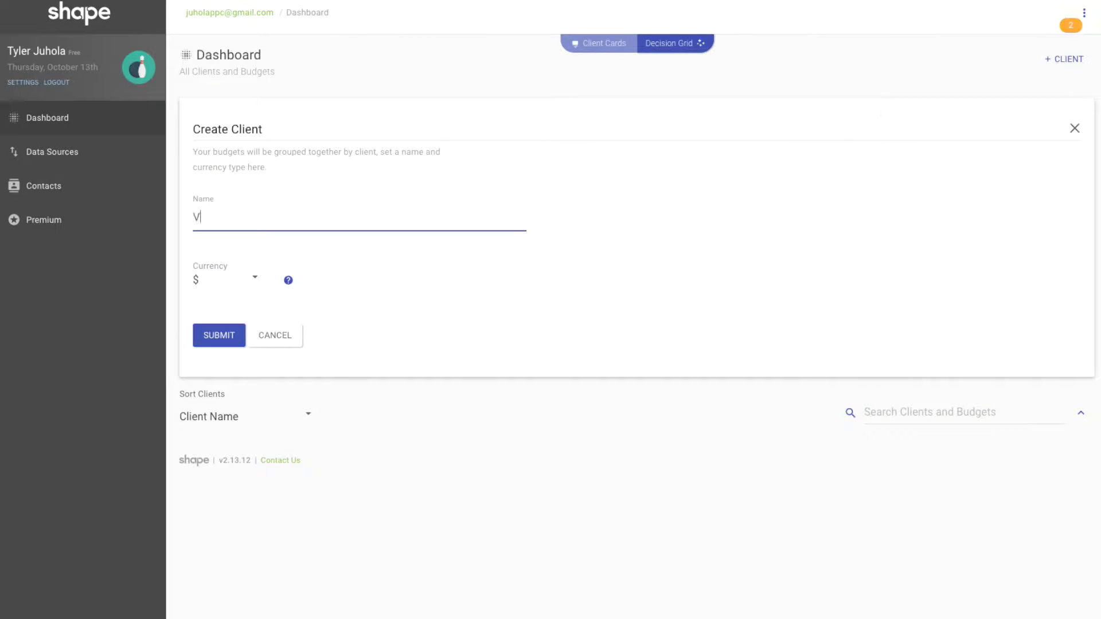
text(andela)
text(y Ins)
text(dustries)
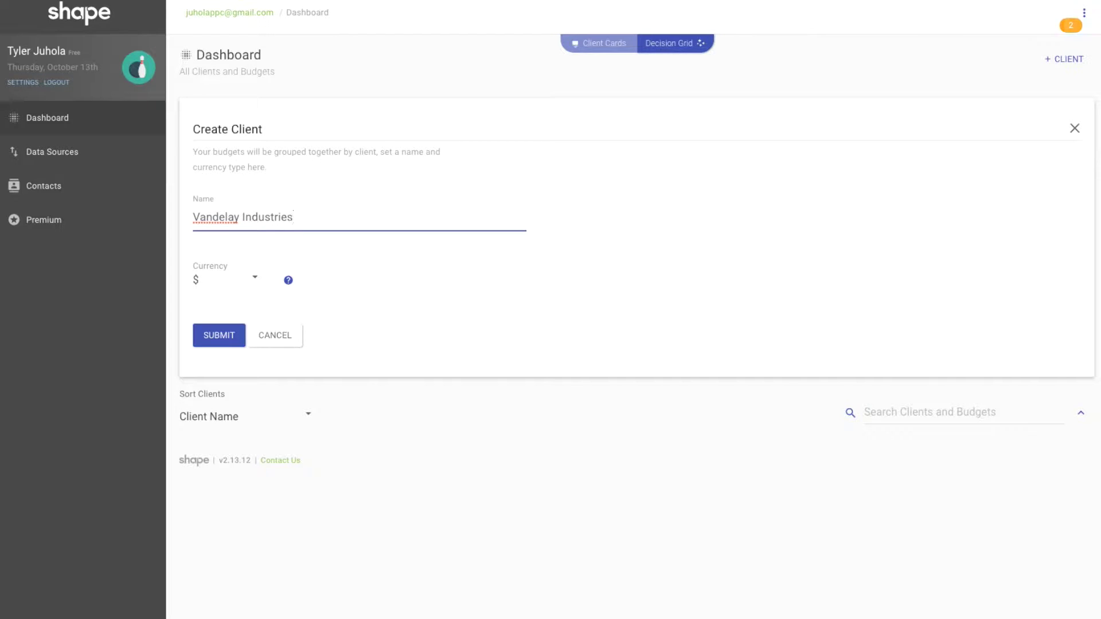
key(Tab)
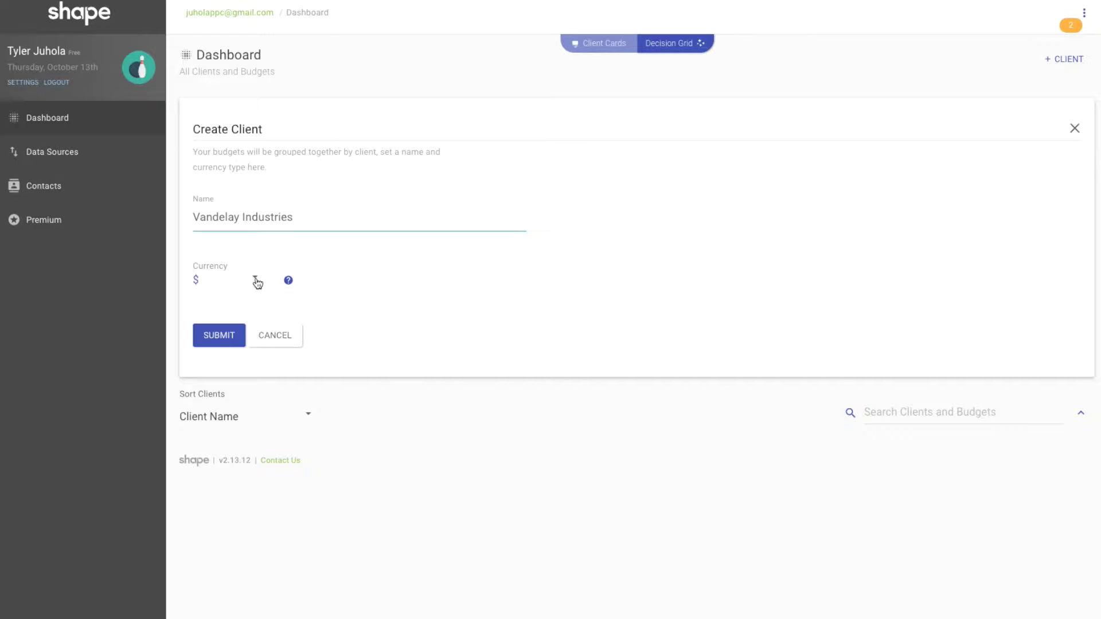
click(257, 282)
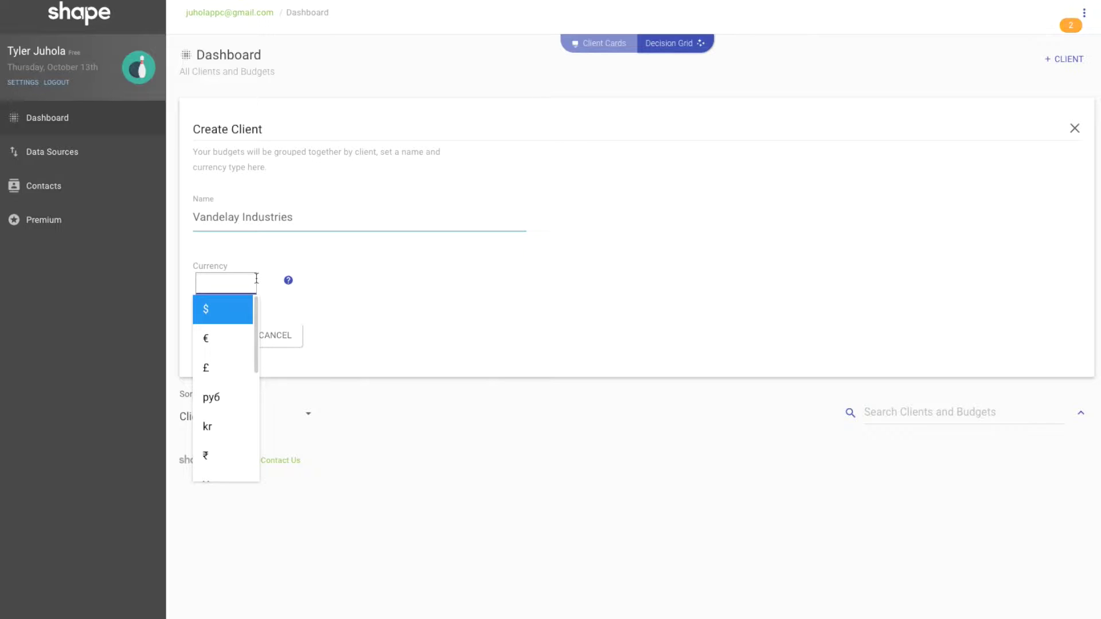
click(223, 311)
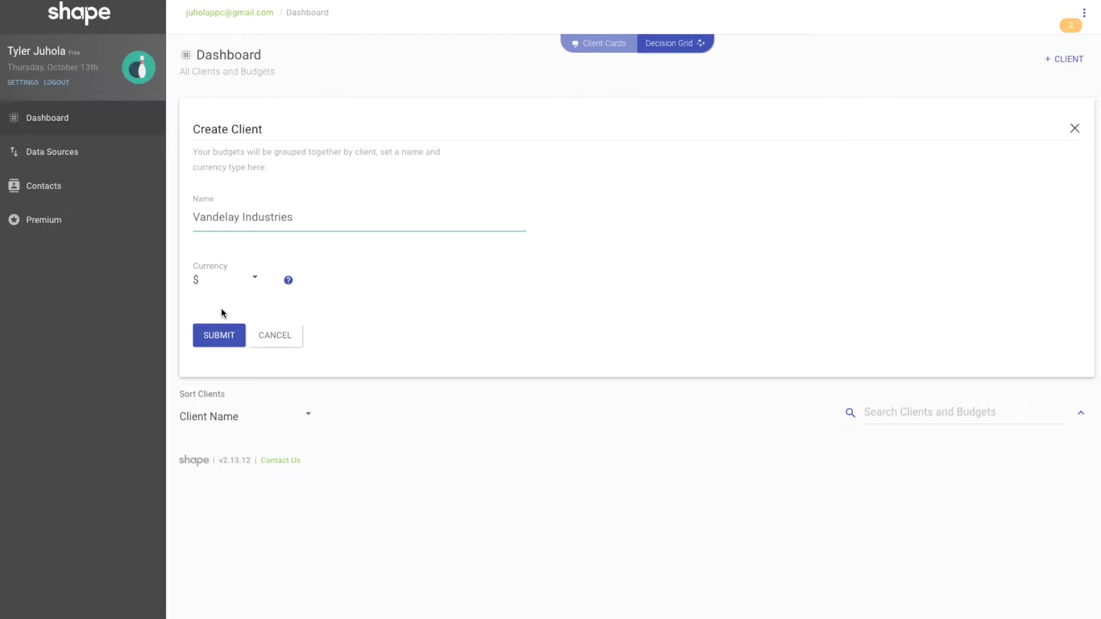
click(216, 339)
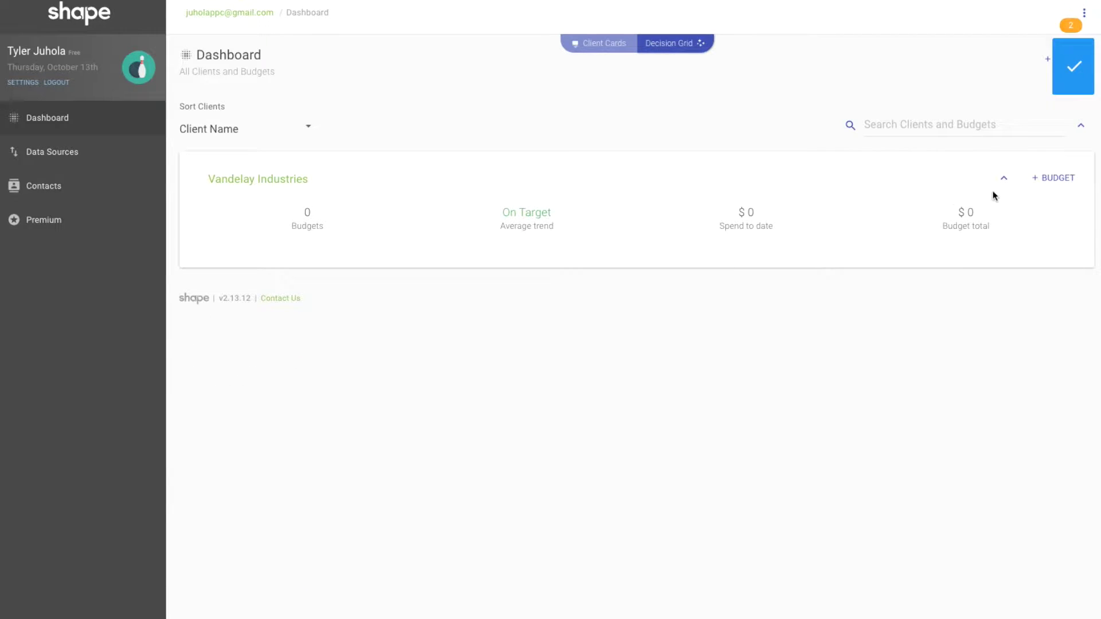
Begin a Vandelay Industries budget named 'Long Matches' with a 1500 budget amount.
click(1054, 179)
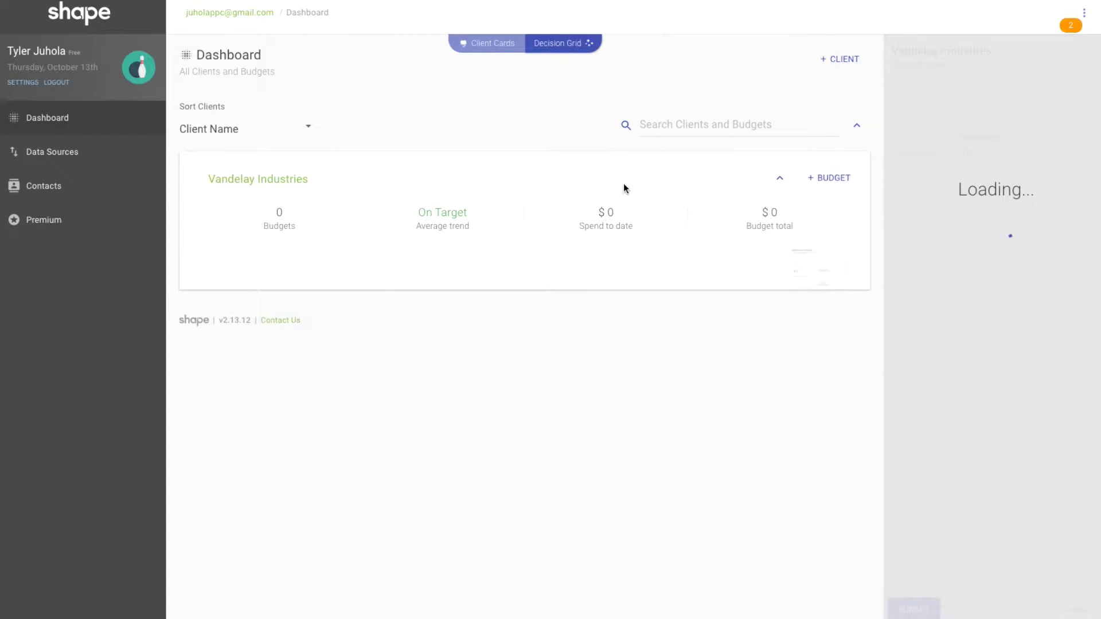
scroll(624, 188, down, 3)
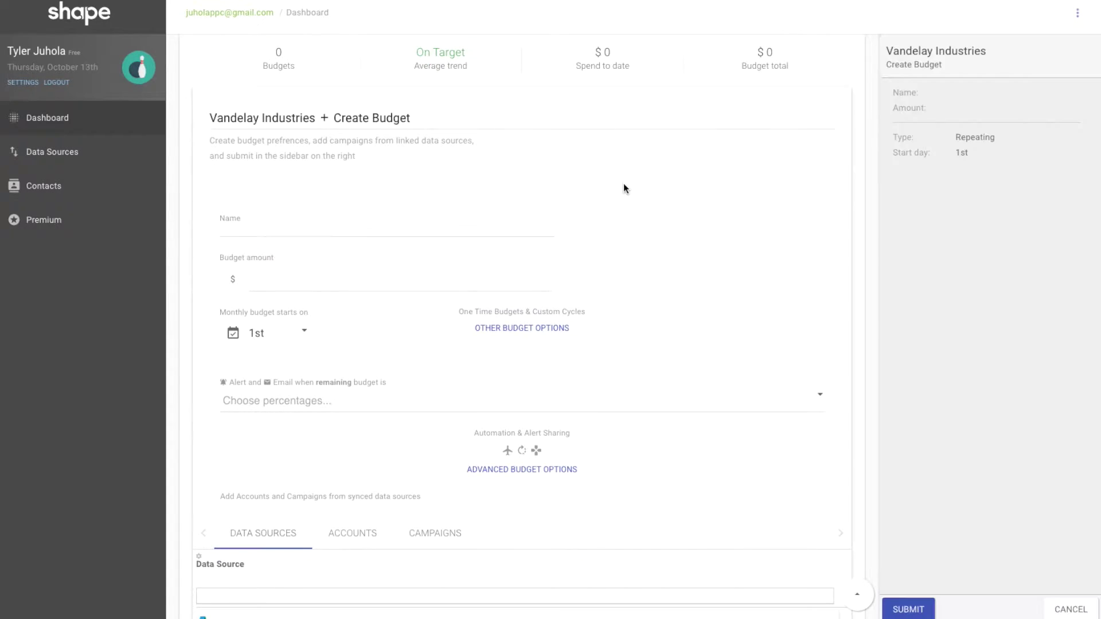
click(467, 225)
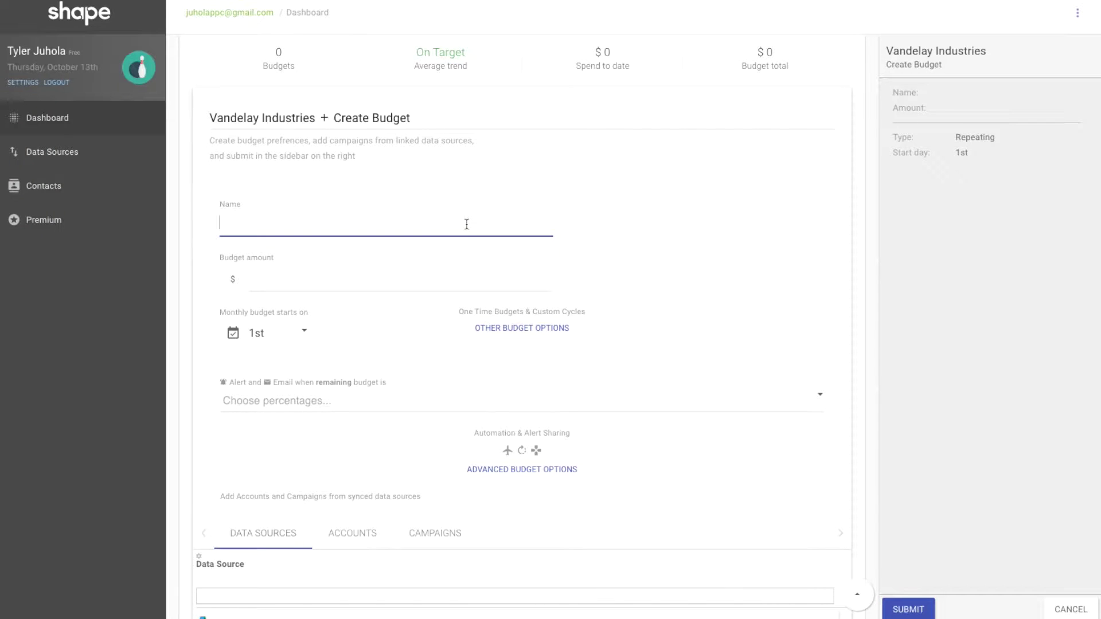
text(Long Matches)
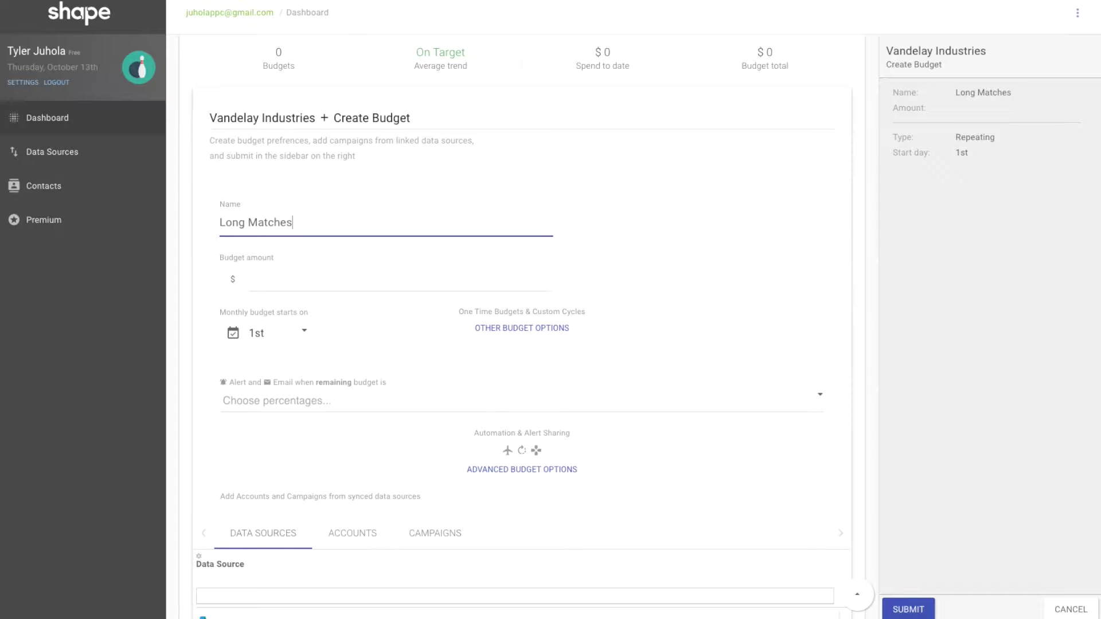
click(451, 283)
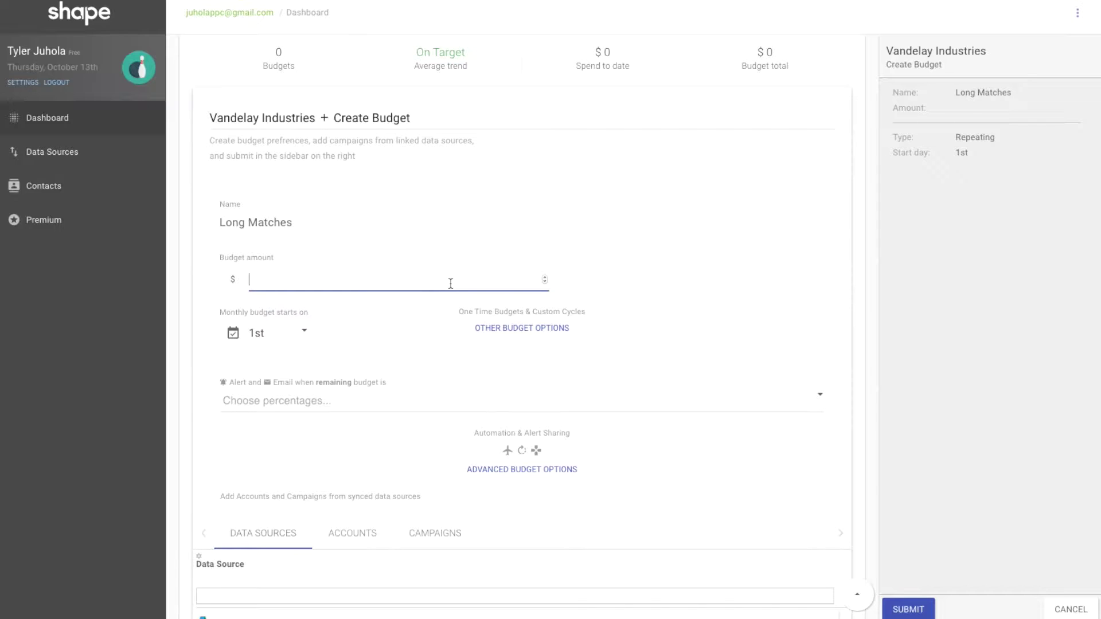
text(1500)
click(404, 314)
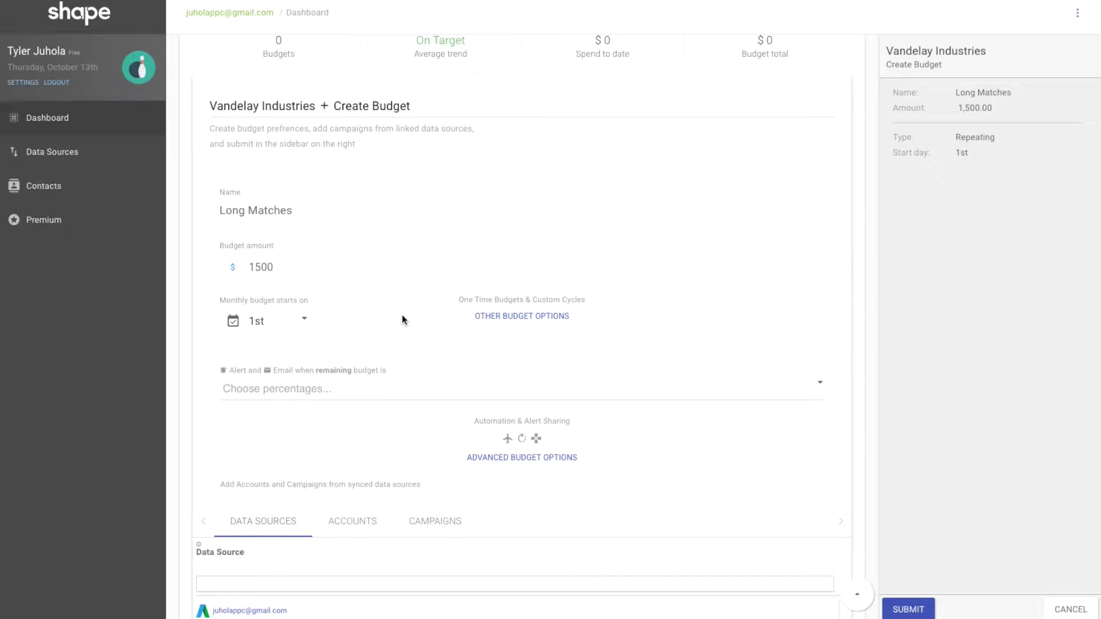
click(307, 324)
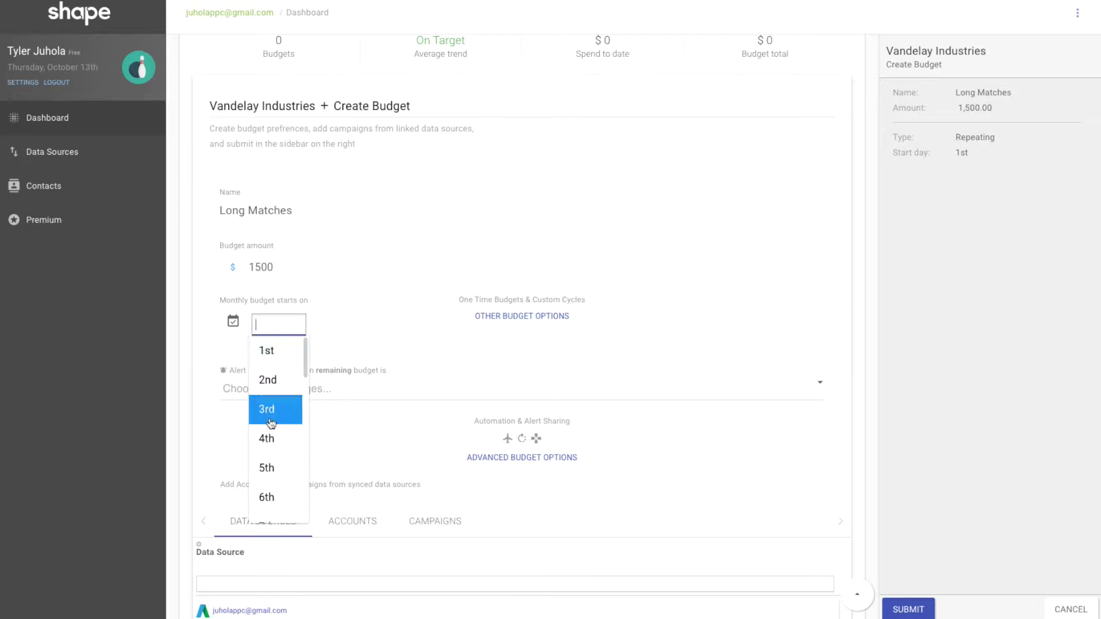
click(273, 346)
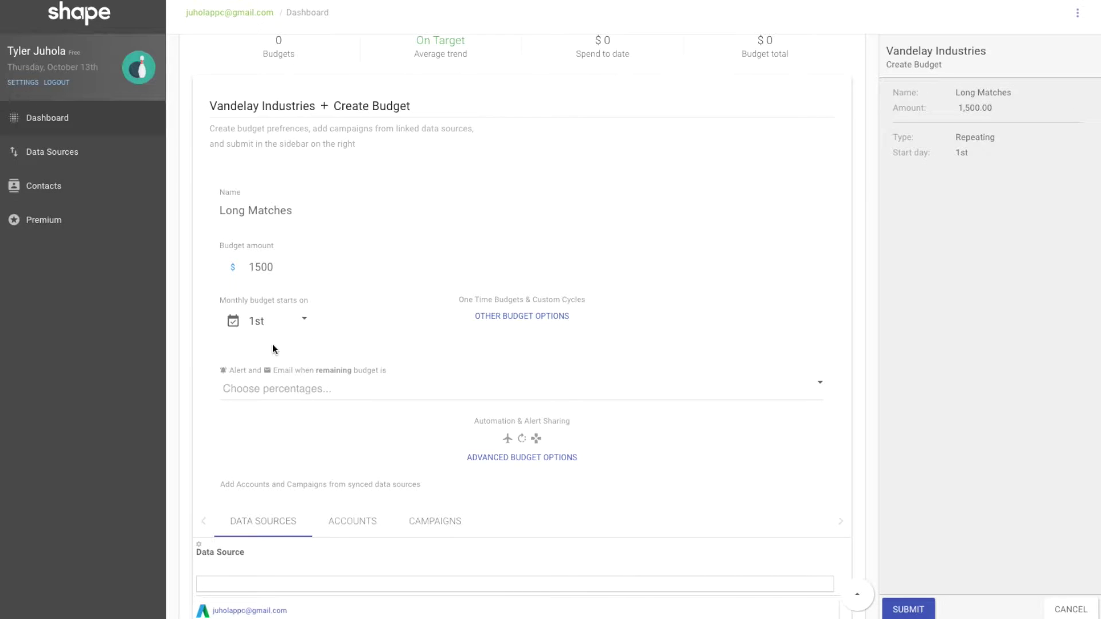
click(541, 319)
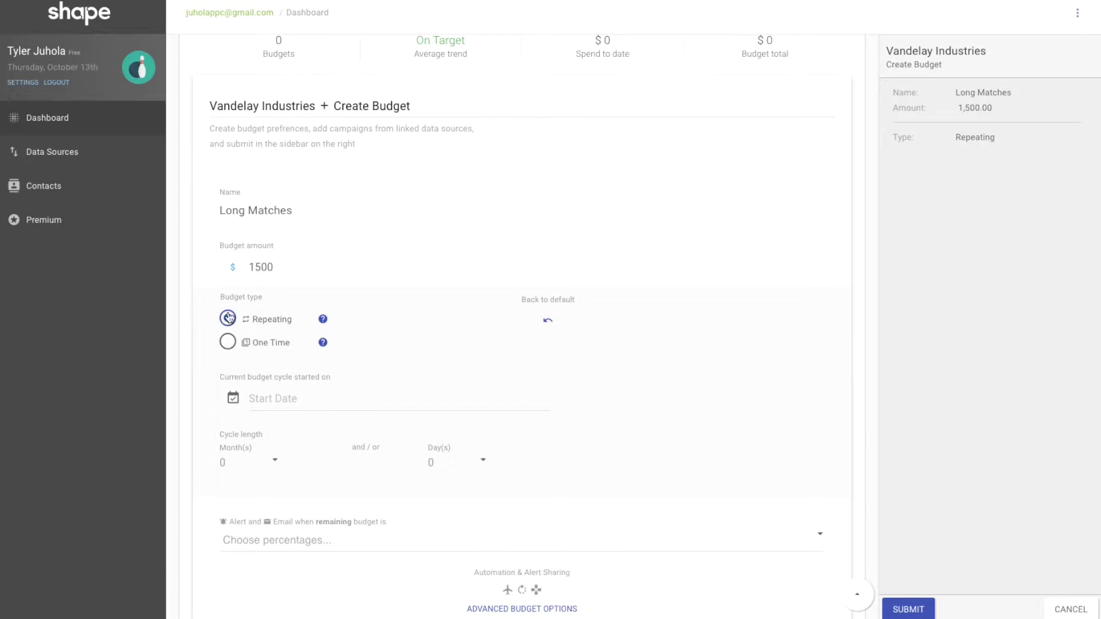
click(548, 323)
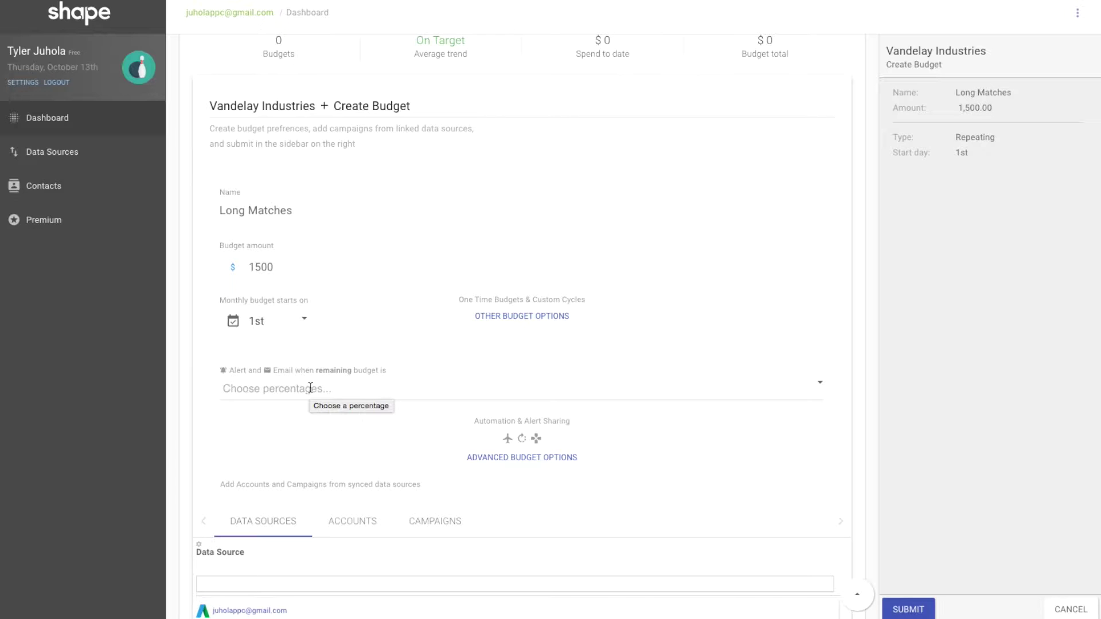
Add budget alerts at 50%, 20%, 10%, 5% and 1% remaining.
click(310, 388)
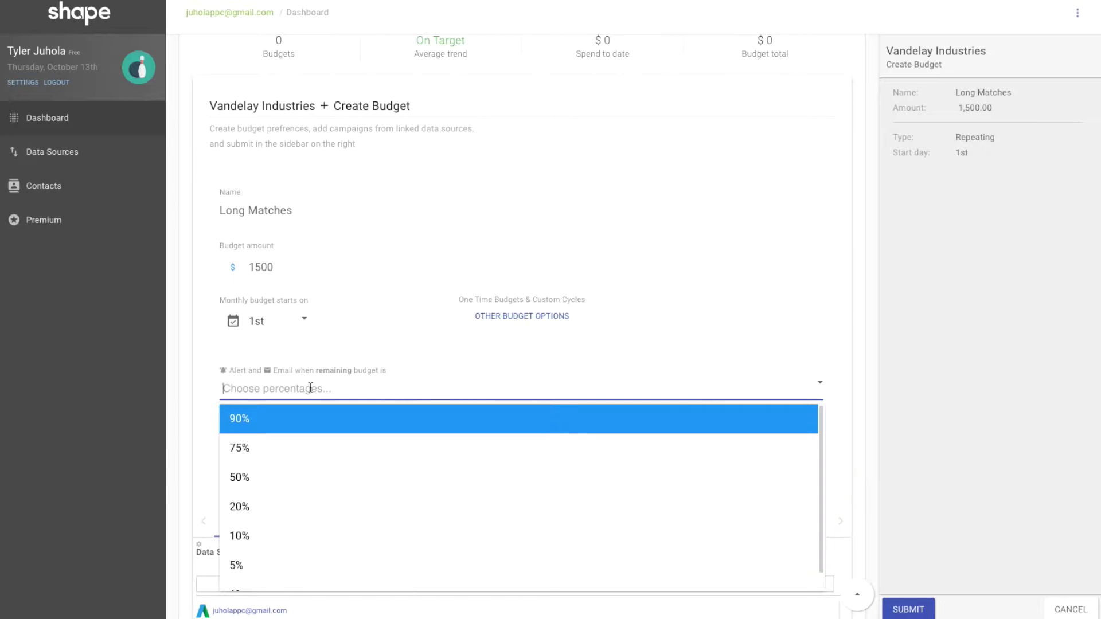
click(300, 482)
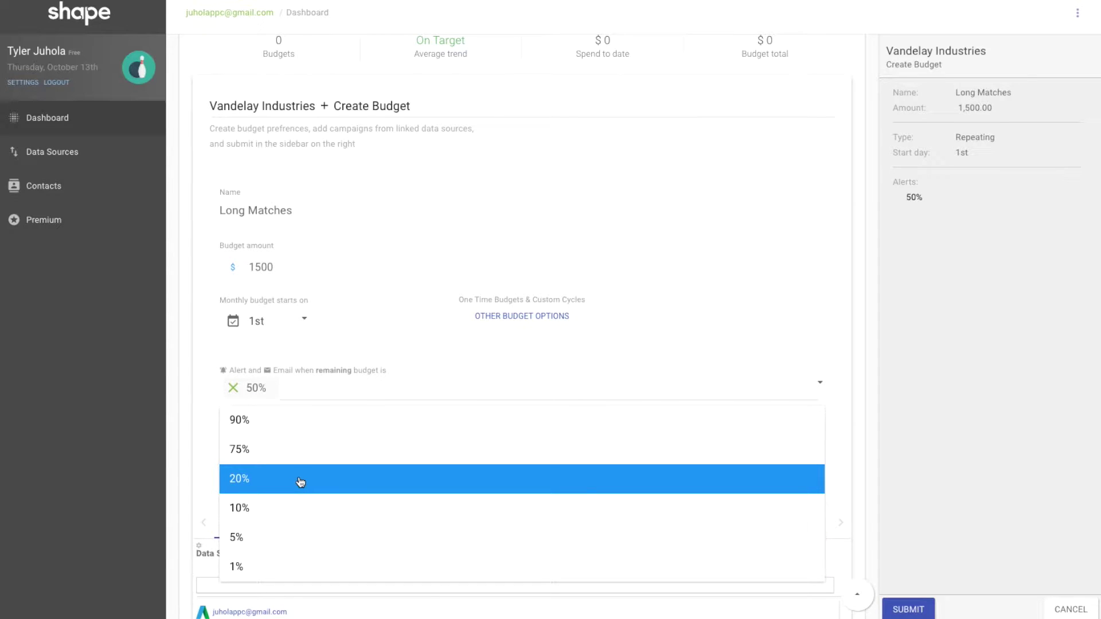
click(278, 482)
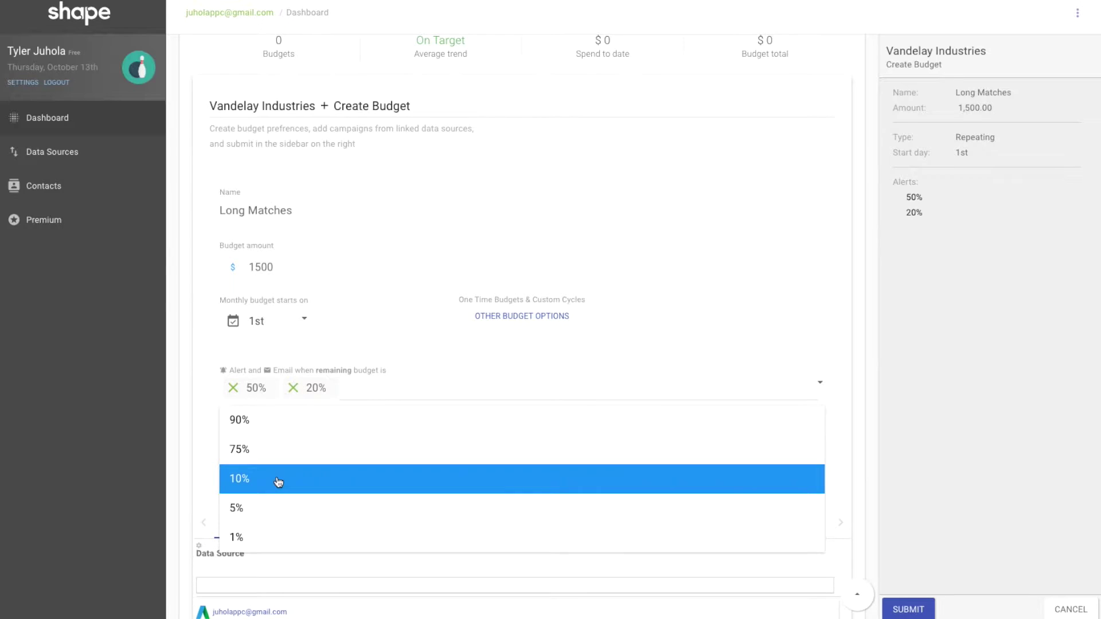
click(278, 481)
click(278, 481)
click(278, 482)
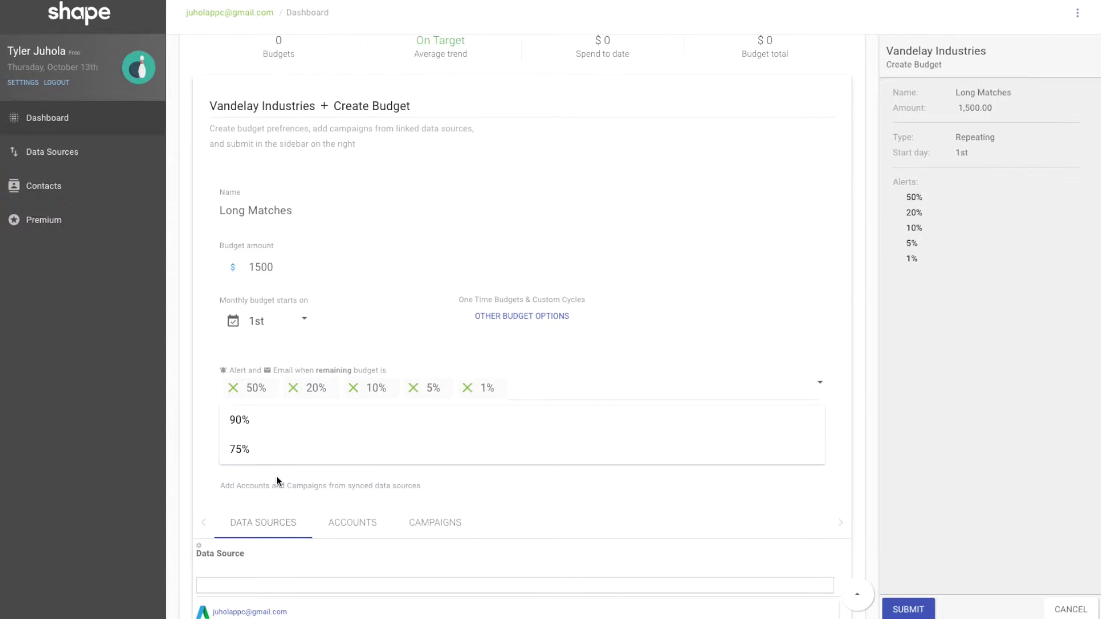
click(194, 465)
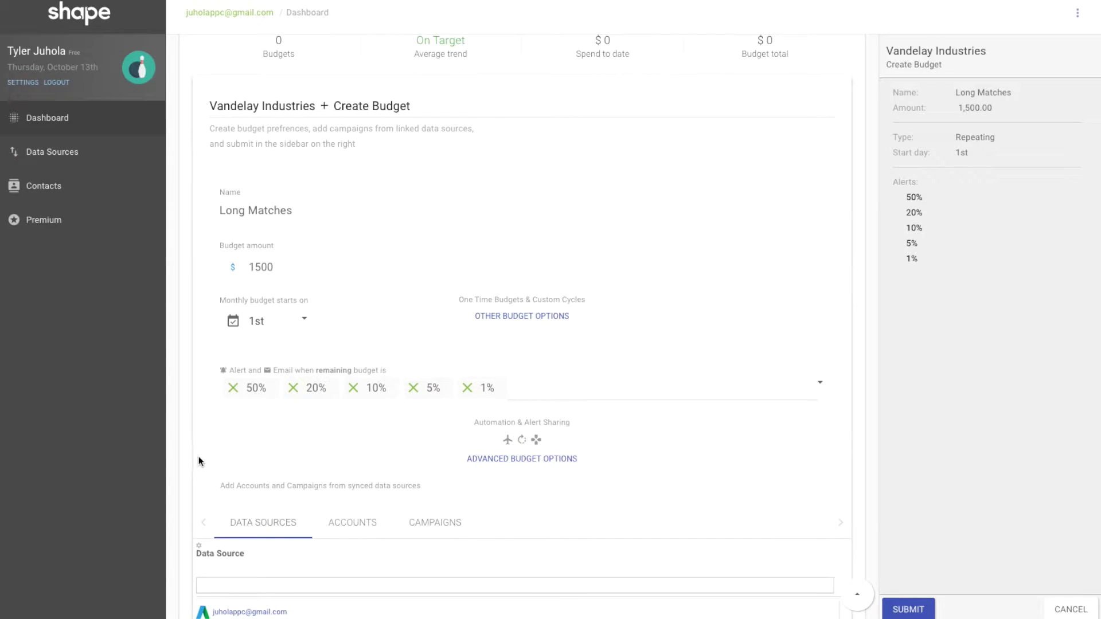
Show the AutoPilot, RollOver and SmartSync settings, switching AutoPilot on and back off.
click(554, 459)
scroll(618, 425, down, 3)
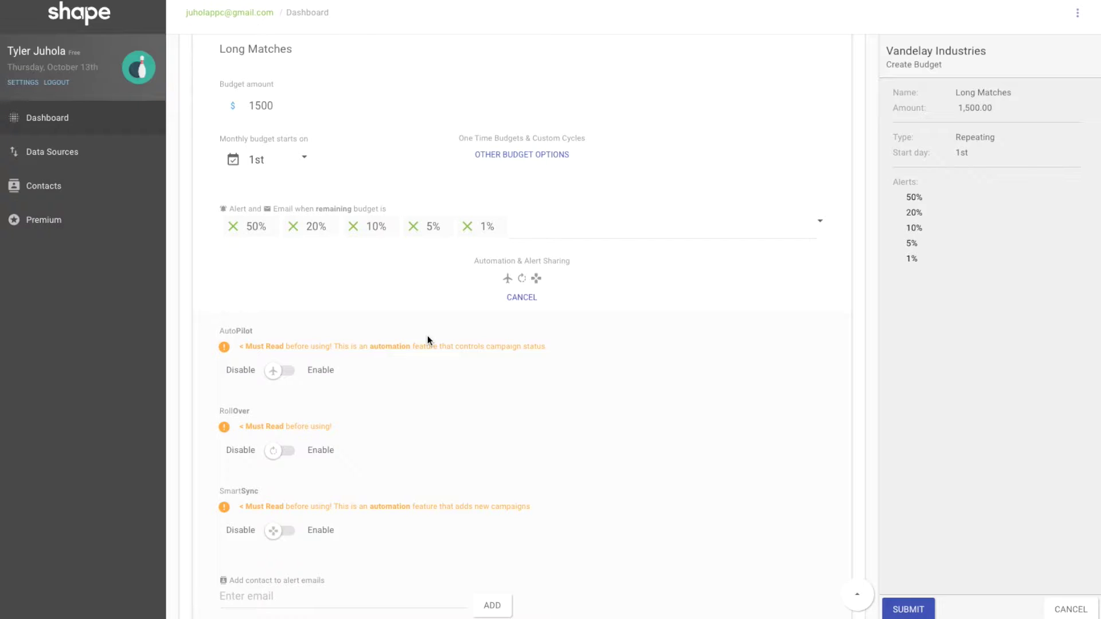
click(278, 376)
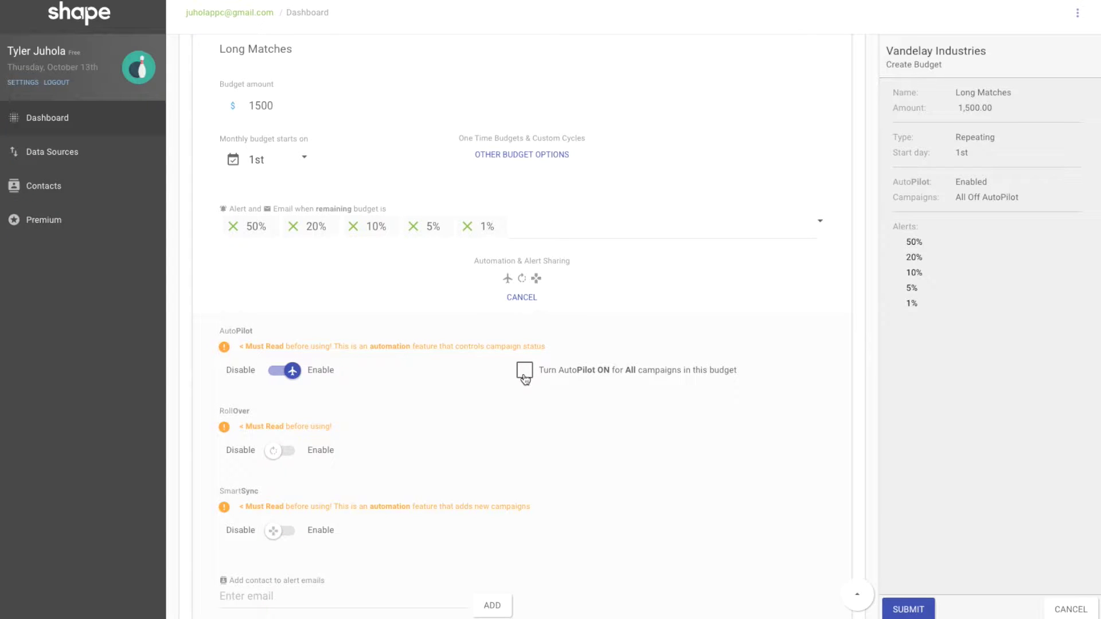
click(281, 374)
scroll(351, 348, down, 2)
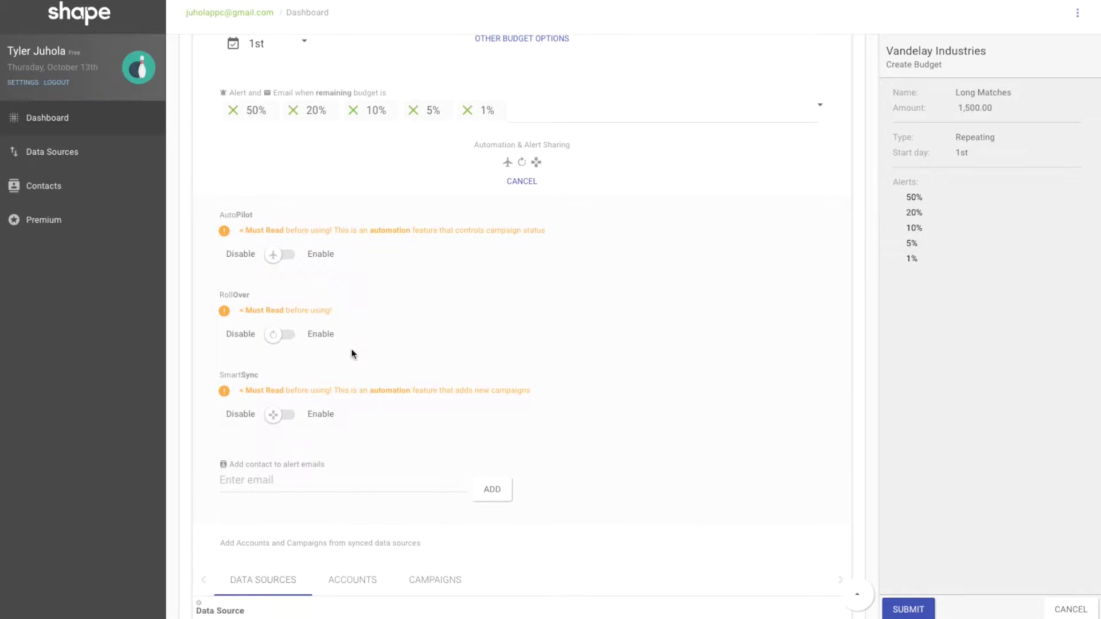
Enable RollOver and set this cycle's rollover amount to -236.
click(275, 336)
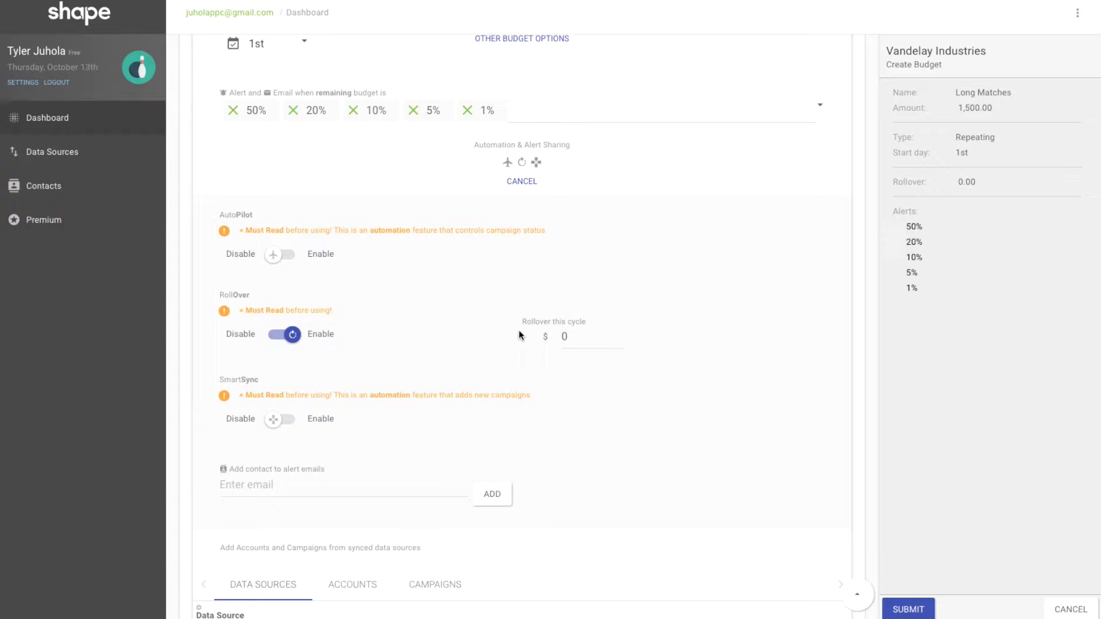
click(568, 337)
text(150)
key(BackSpace)
key(BackSpace)
key(BackSpace)
text(-236)
scroll(404, 369, down, 1)
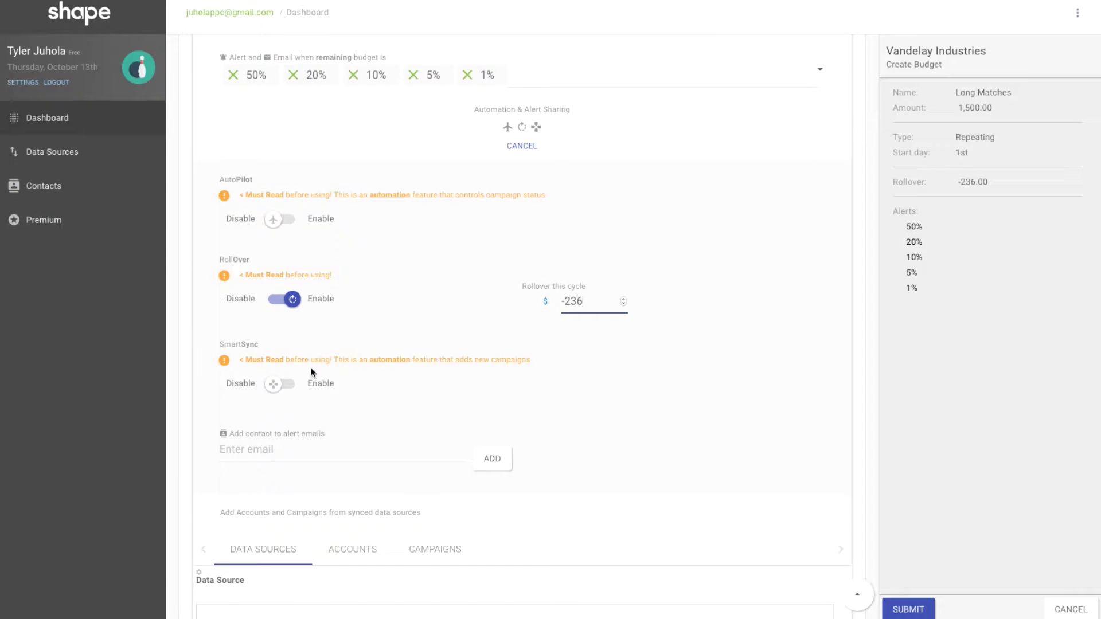
click(273, 390)
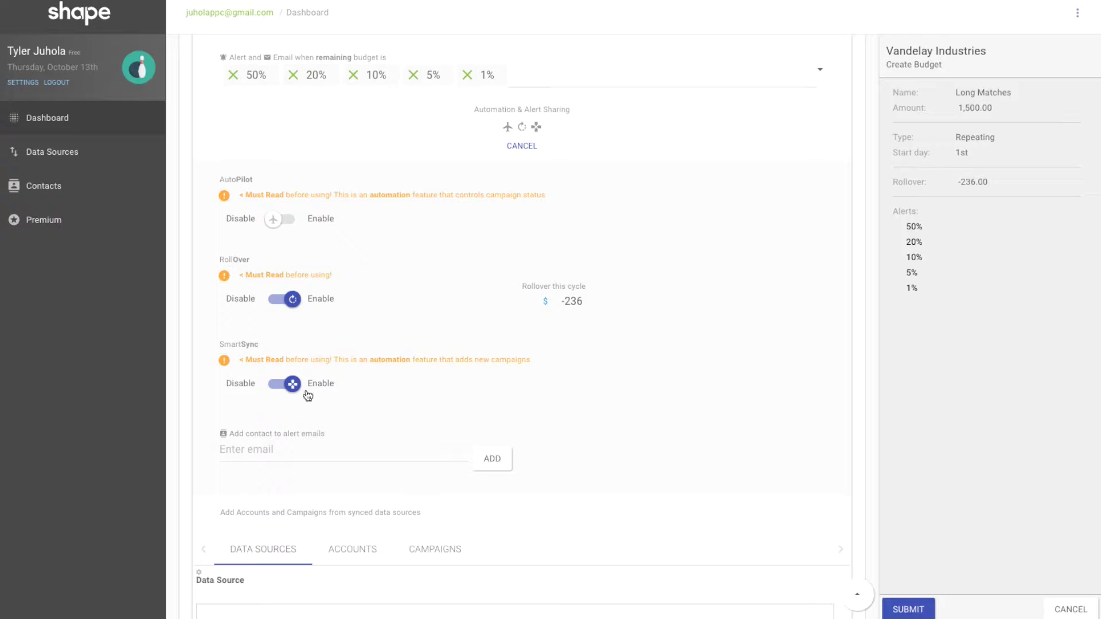
click(294, 384)
scroll(220, 390, down, 1)
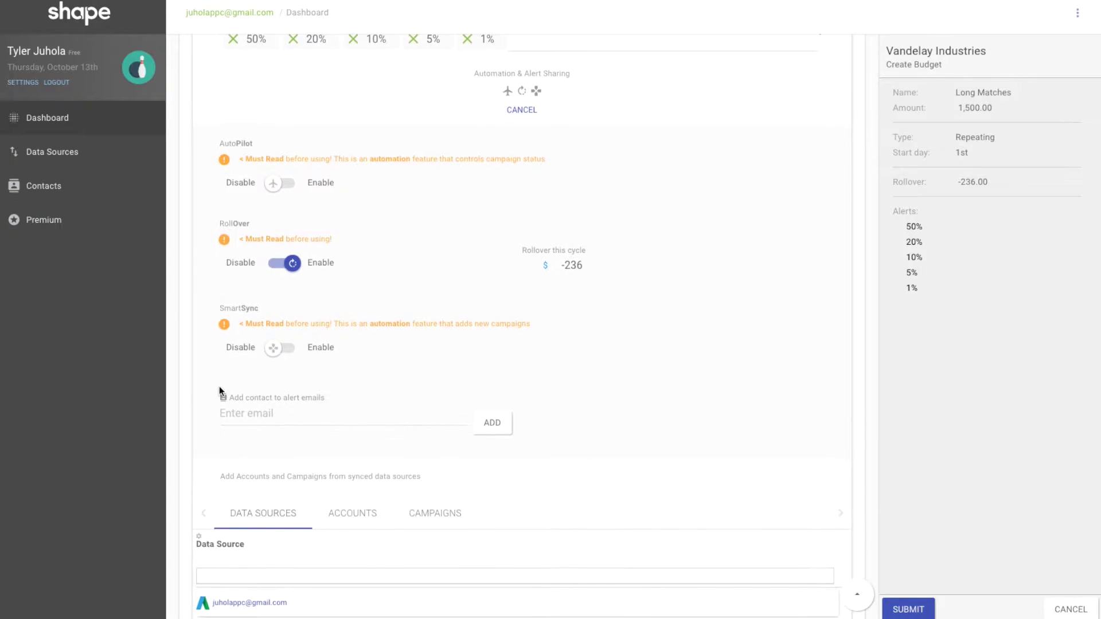
click(275, 389)
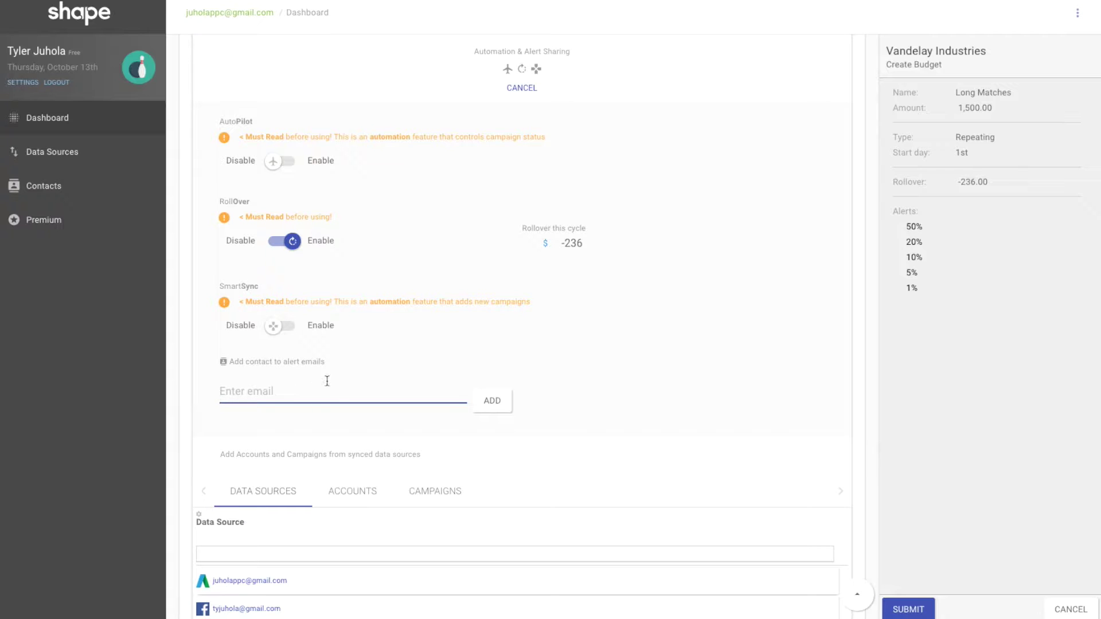
scroll(351, 373, up, 3)
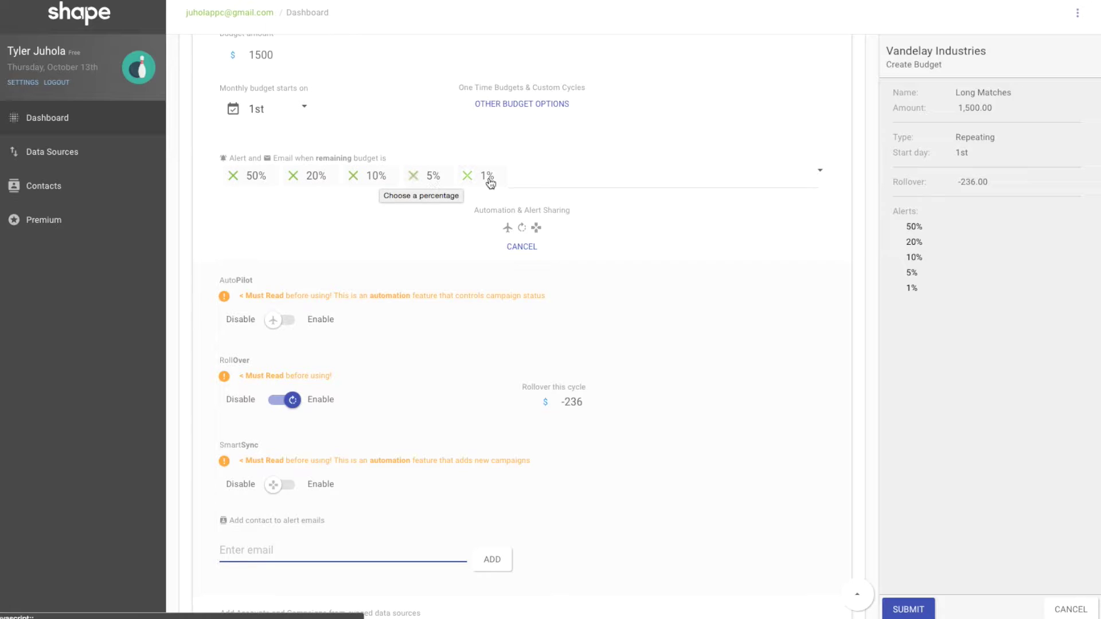
scroll(405, 258, down, 1)
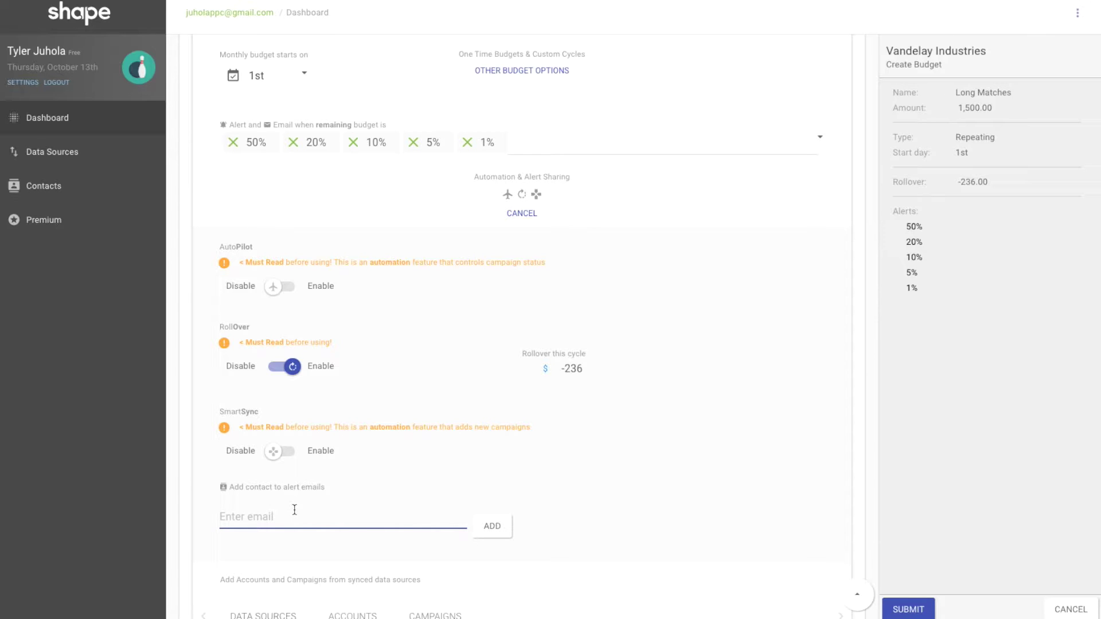
scroll(294, 509, down, 1)
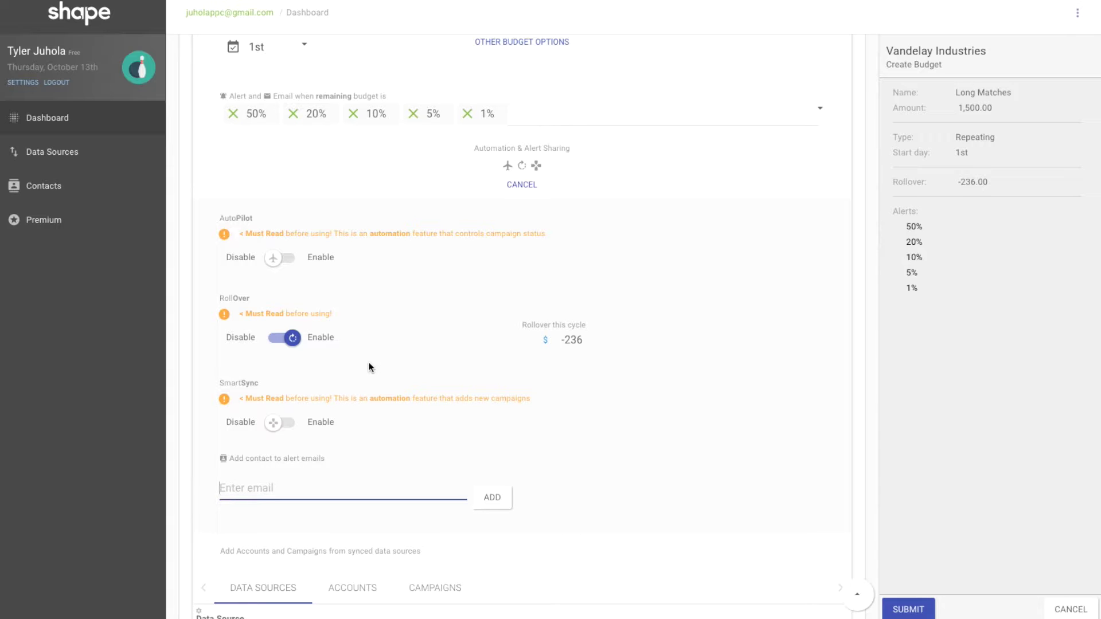
scroll(369, 369, down, 3)
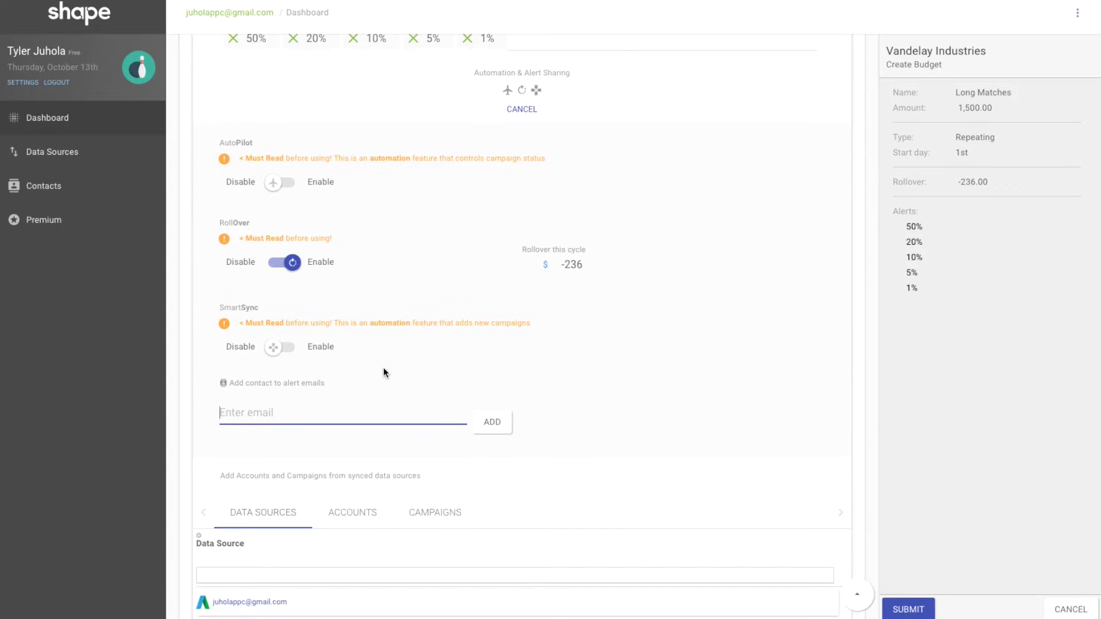
scroll(344, 386, down, 1)
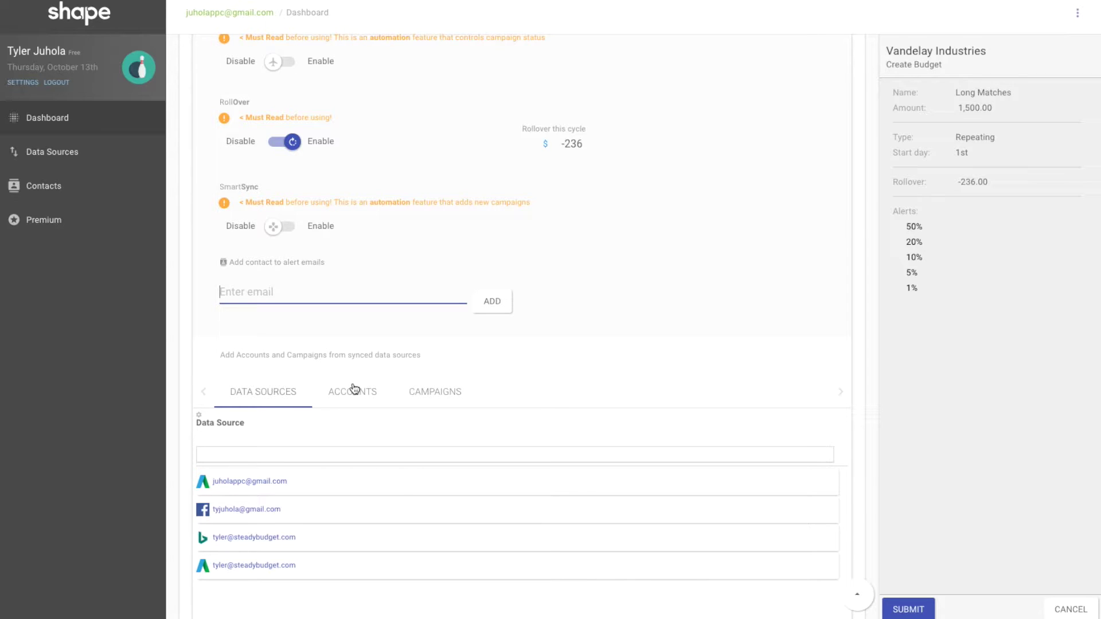
In Facebook's Bitsbox Ads account, filter by 'retar' and add 082316_Retargeting.
scroll(221, 376, down, 2)
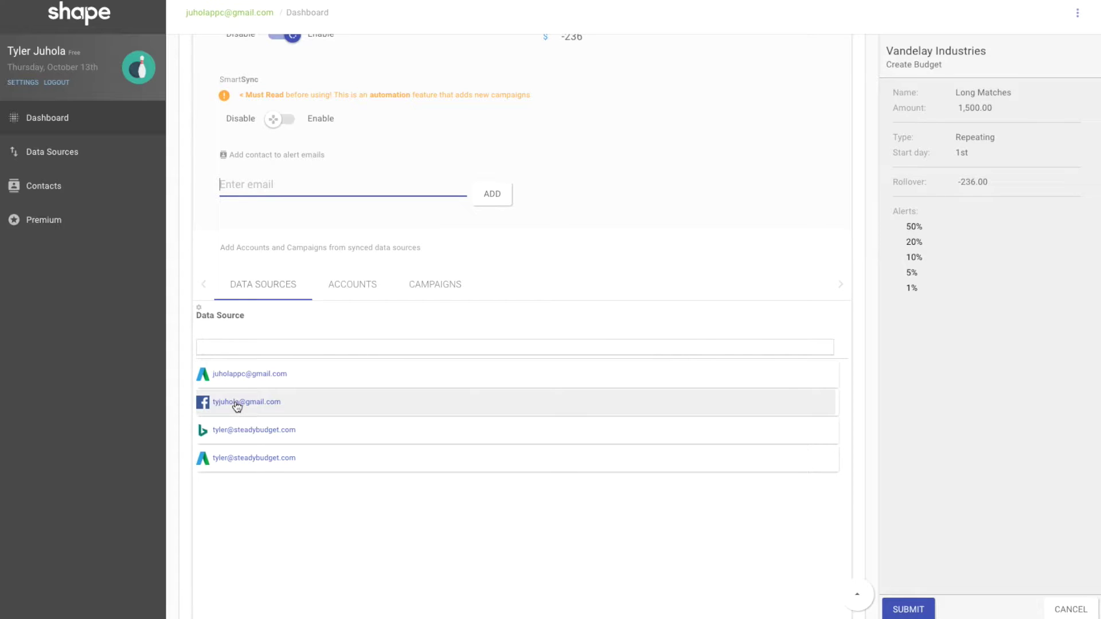
click(237, 405)
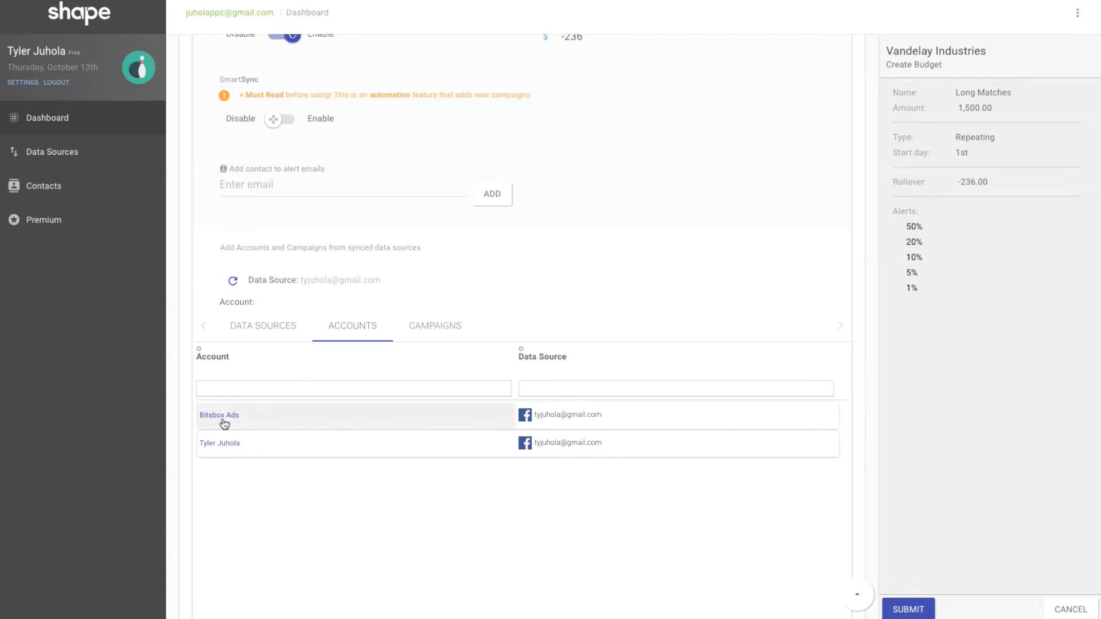
click(227, 421)
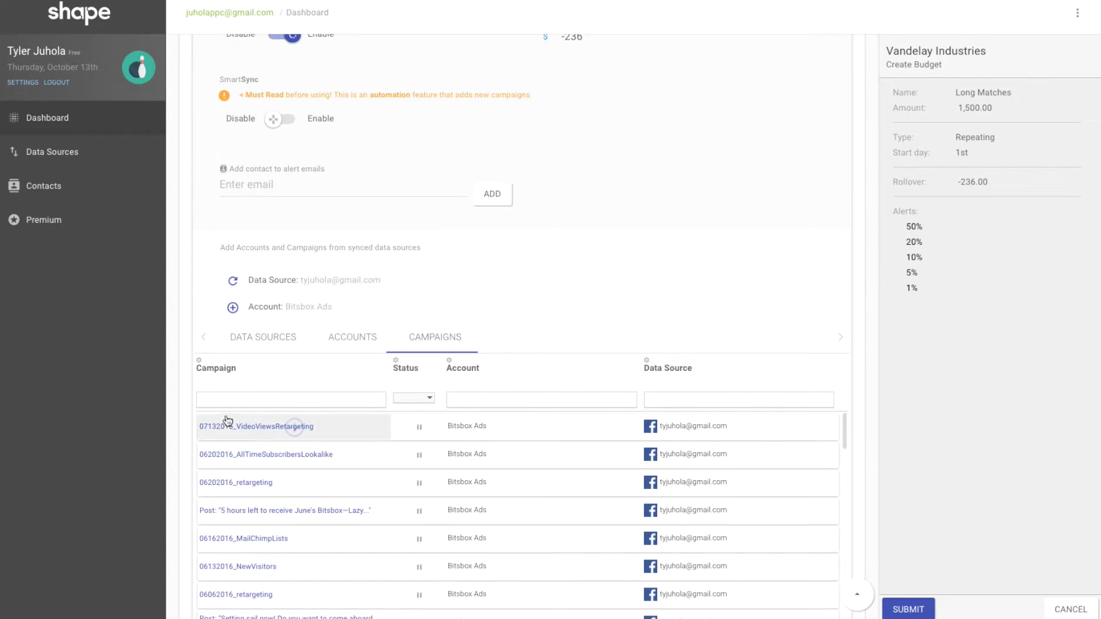
click(259, 401)
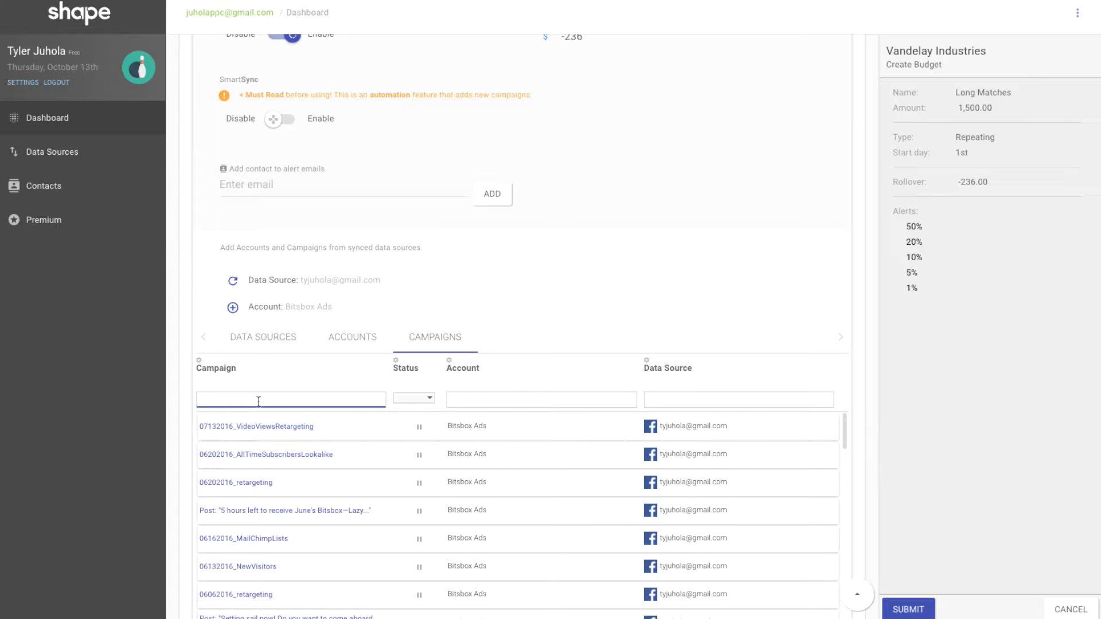
text(retar)
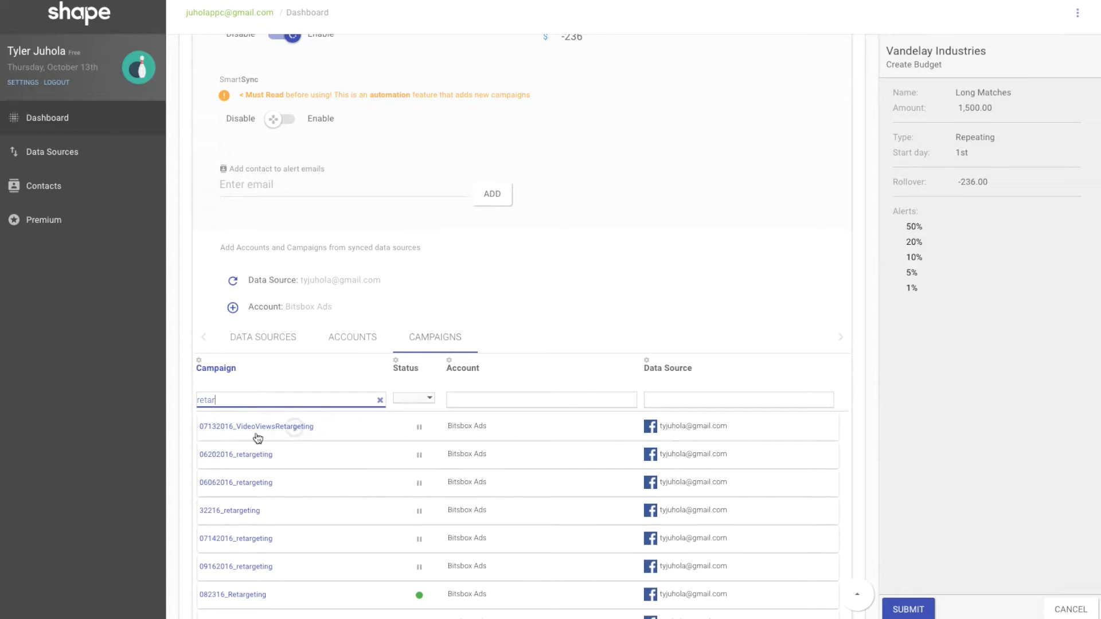
scroll(276, 489, down, 2)
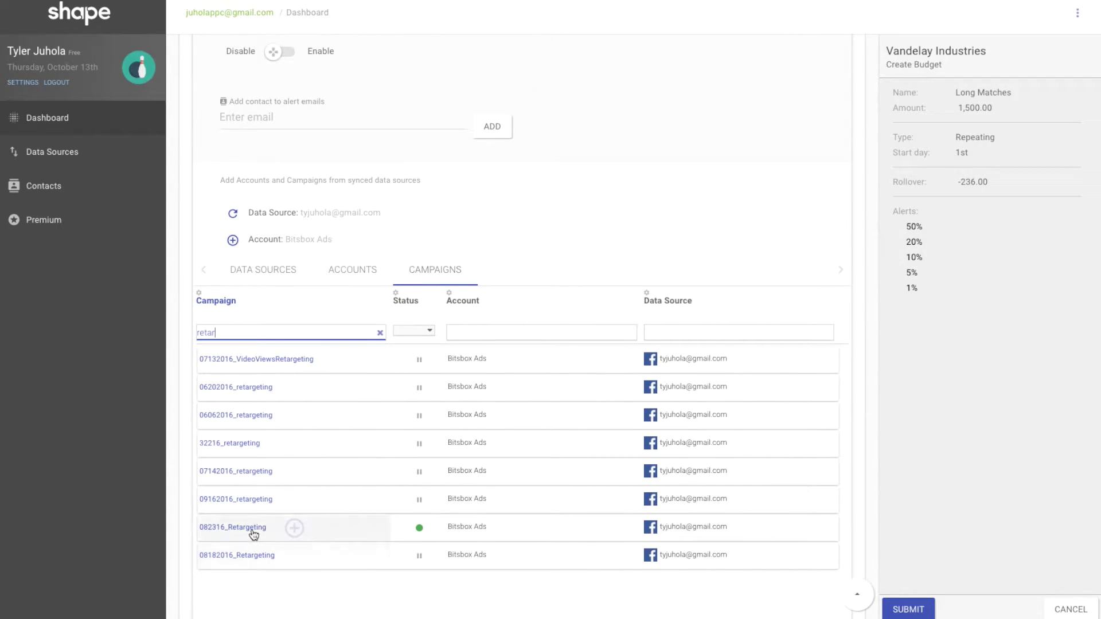
click(253, 533)
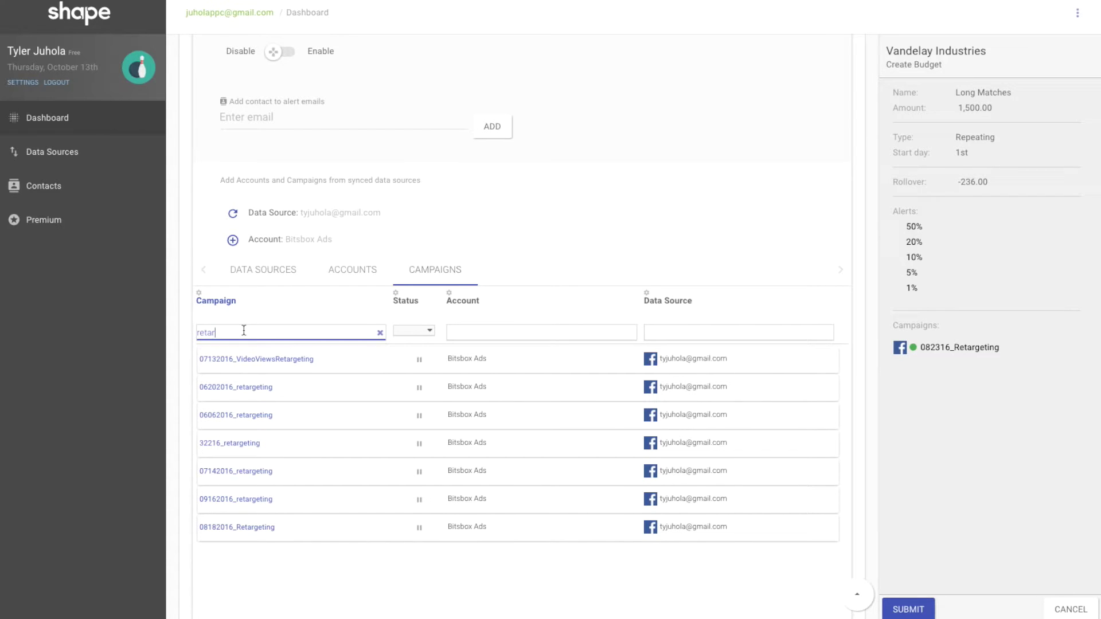
Filter by 'sea' and 'best' to add 09252016_Seattle and BestApps_09162016, then clear the filter.
click(379, 332)
text(sea)
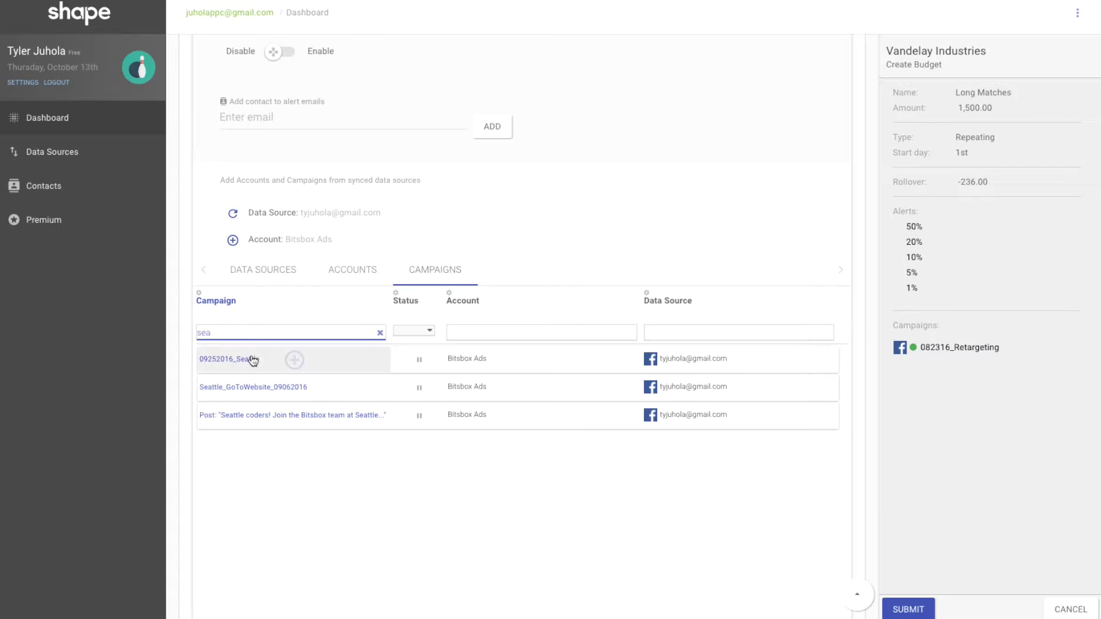
click(253, 359)
double_click(249, 333)
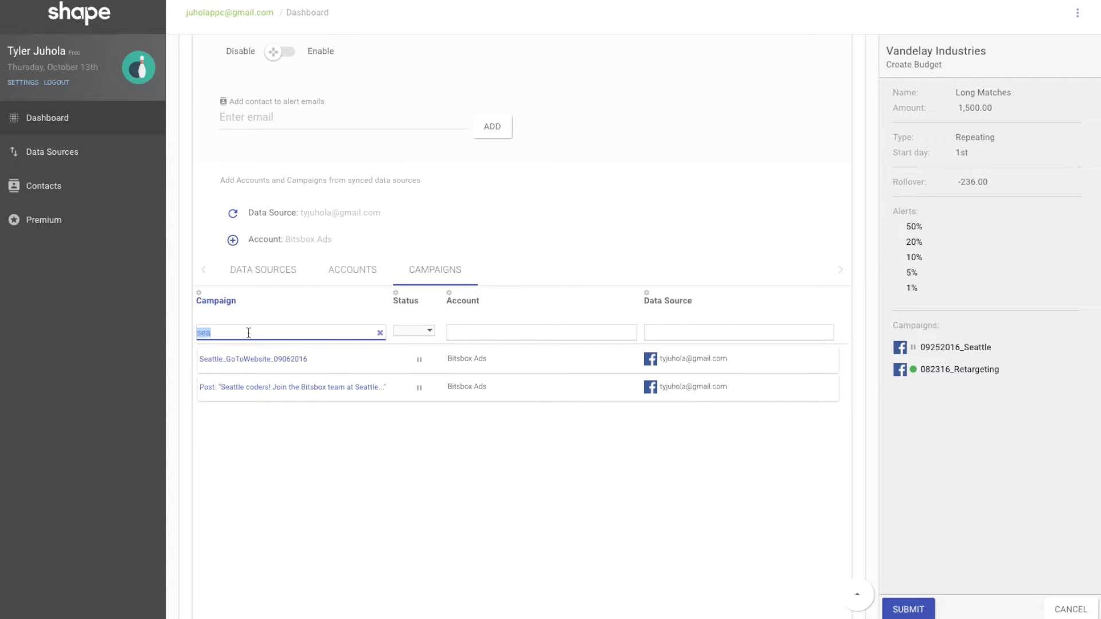
text(best)
mouse_move(247, 395)
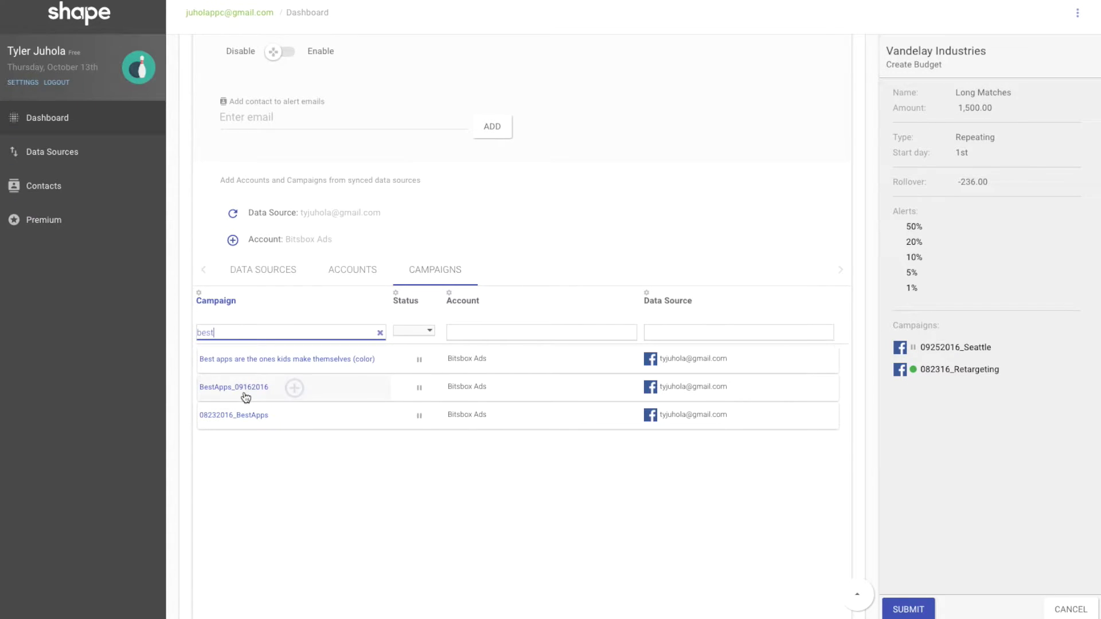
click(249, 392)
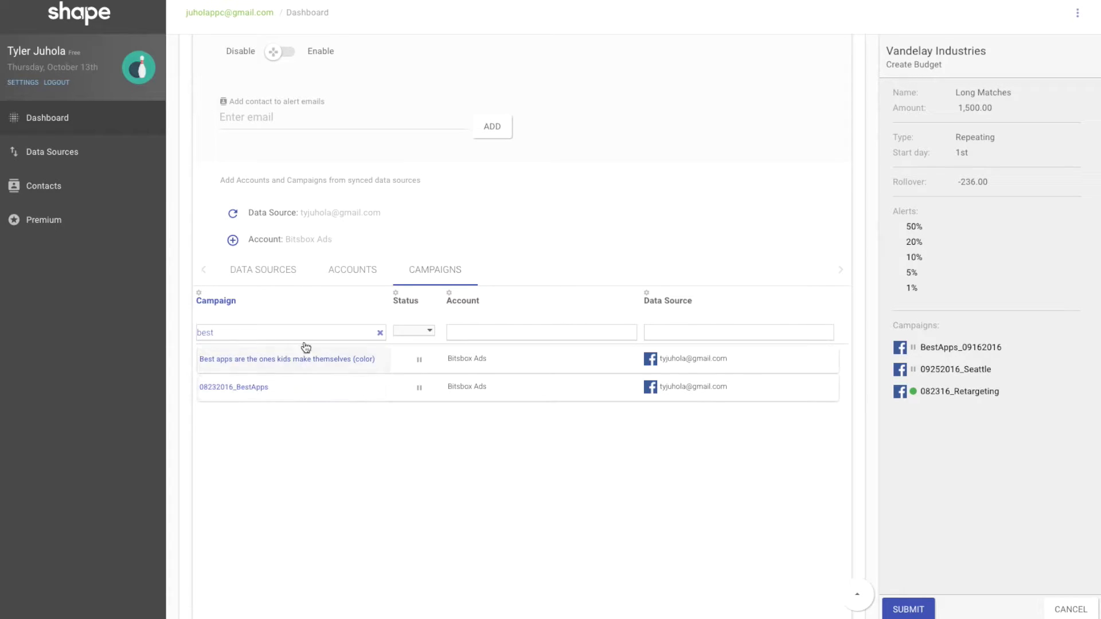
click(380, 335)
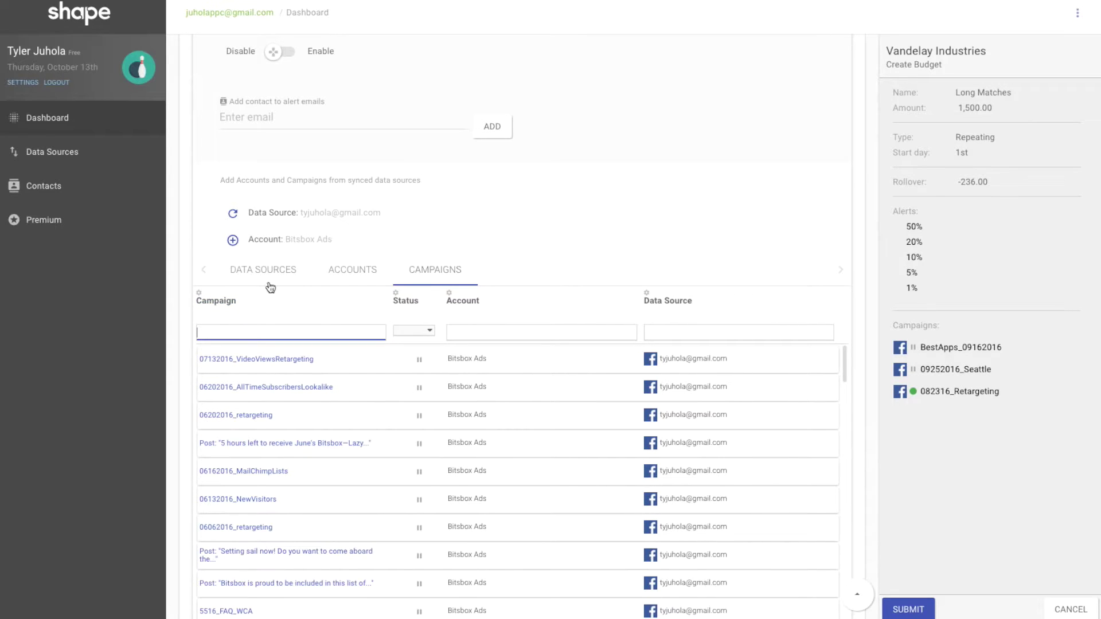
Filter campaigns from all data sources by 'shap' and add Shape Search and Shape - Yeah.
click(265, 271)
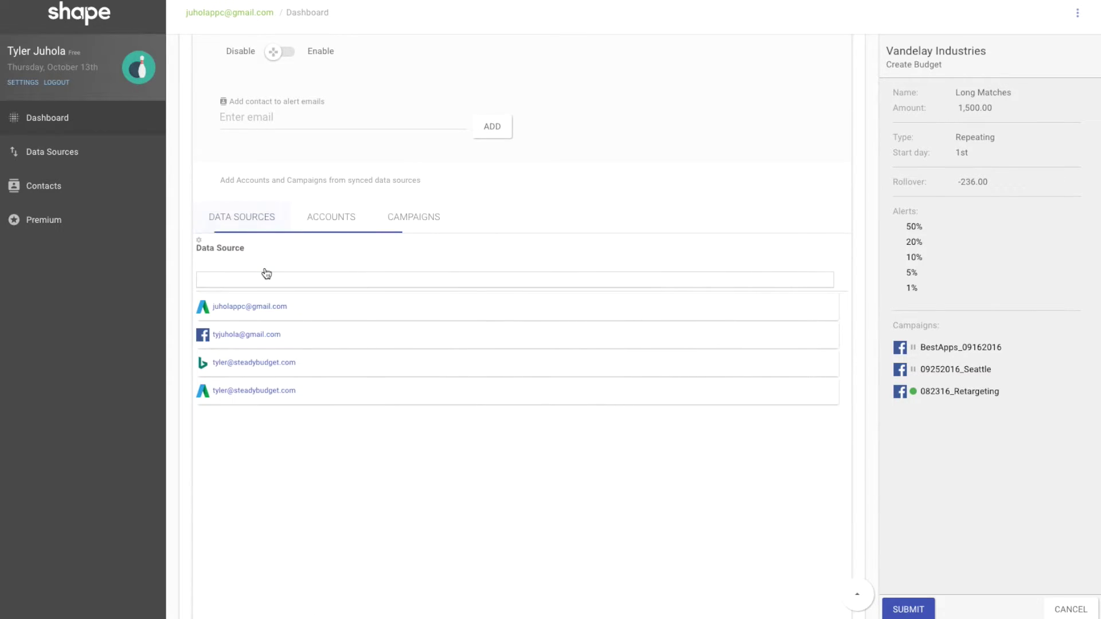
click(418, 217)
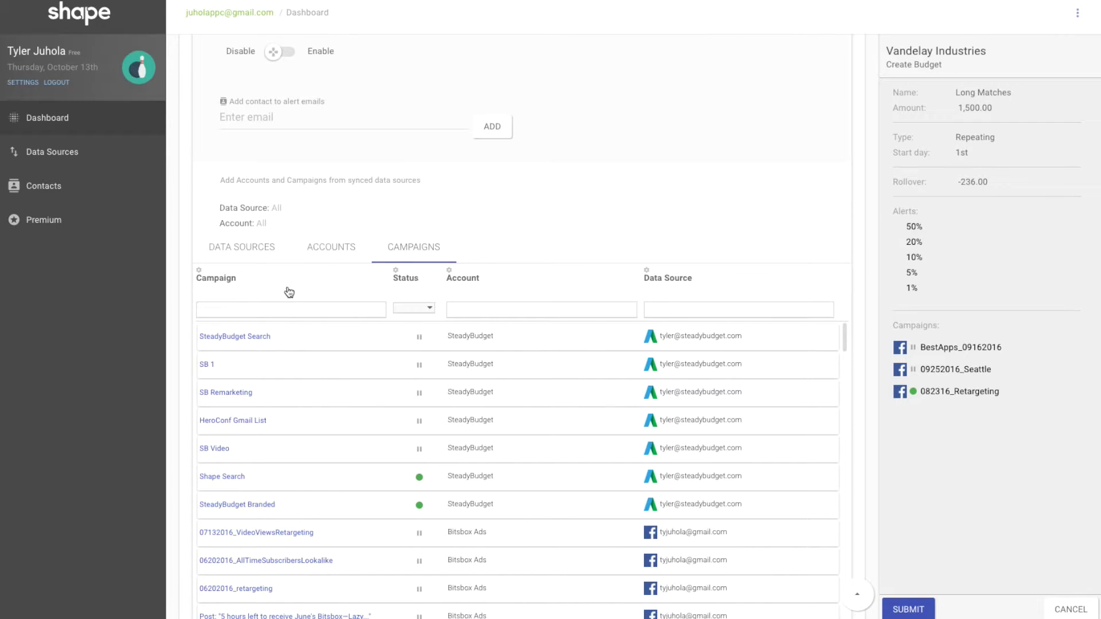
click(276, 309)
text(shap)
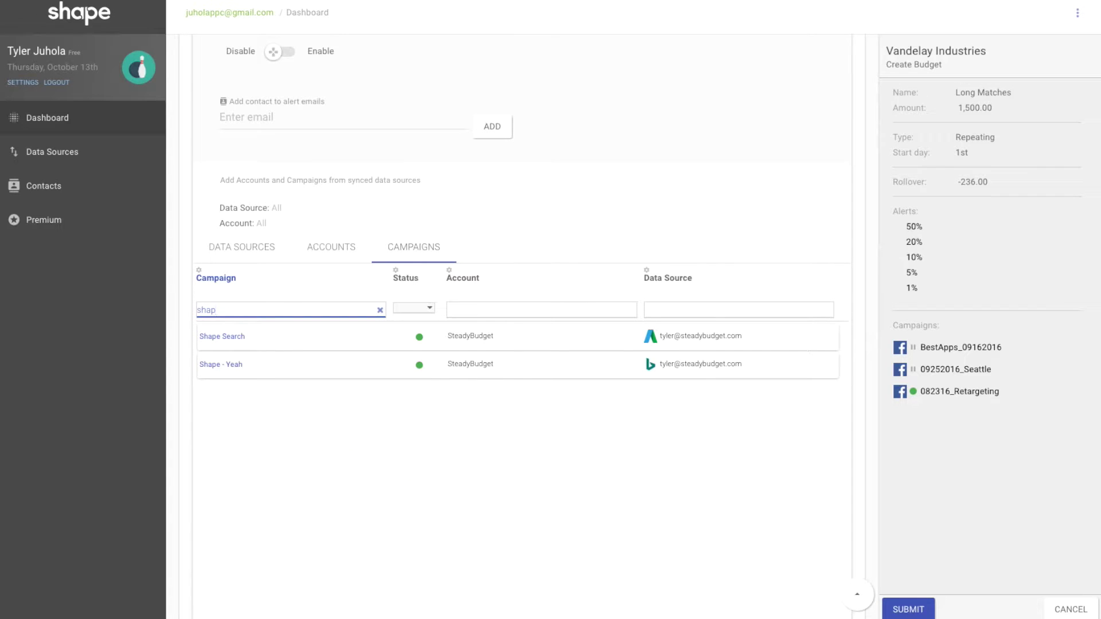
click(266, 338)
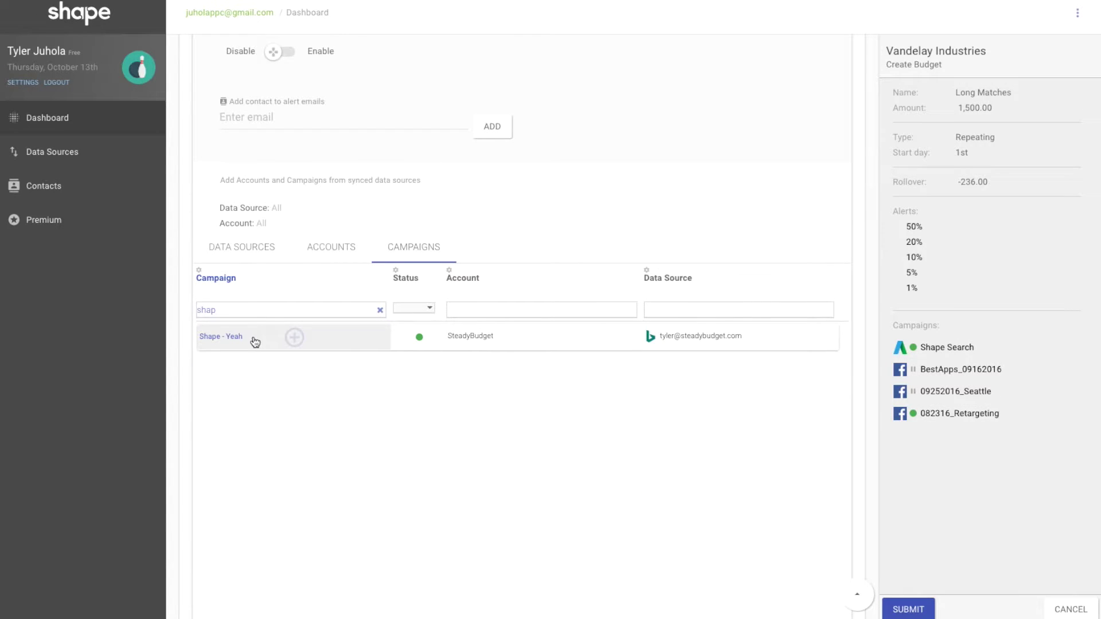
click(275, 339)
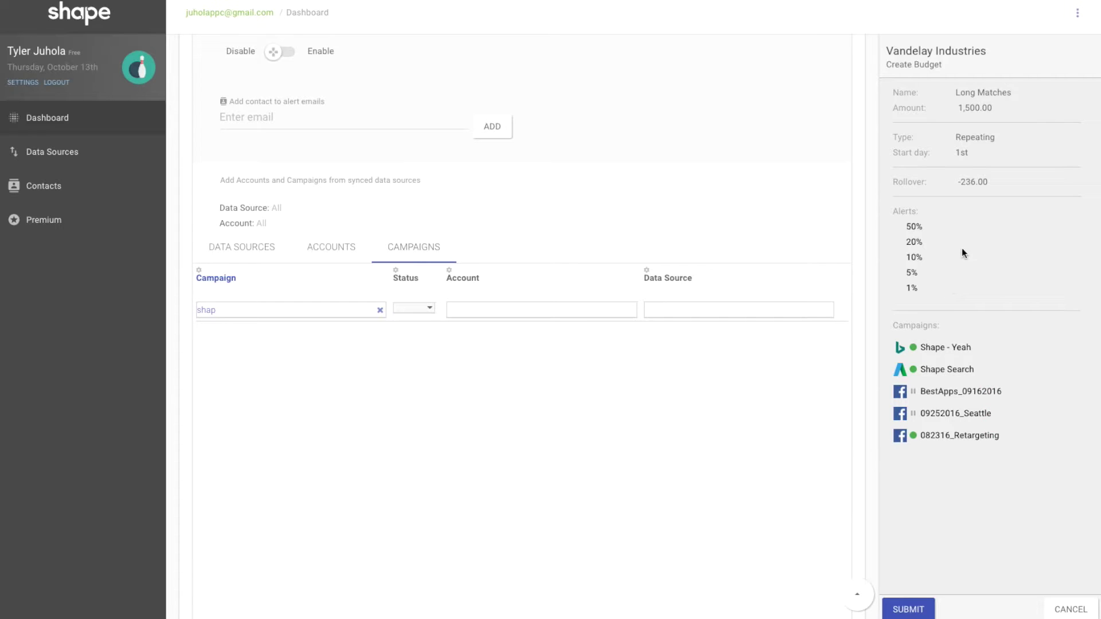
Submit the Long Matches budget and wait for the dashboard to reload.
click(904, 608)
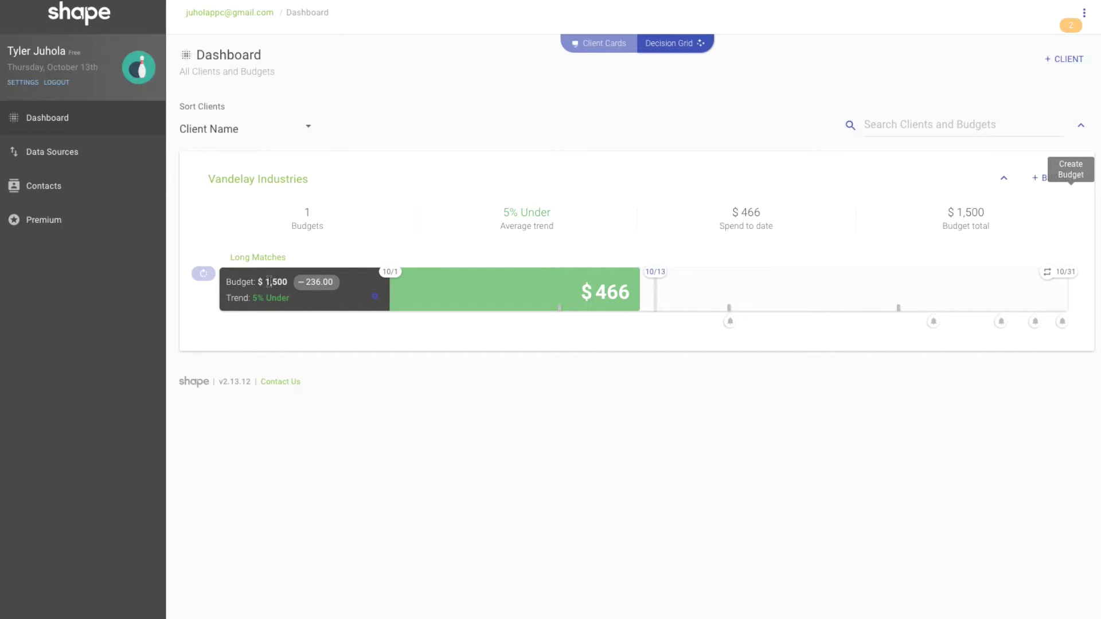
mouse_move(304, 282)
Open the Long Matches budget page showing 4 conversions, 563 clicks and 52,940 impressions.
click(268, 259)
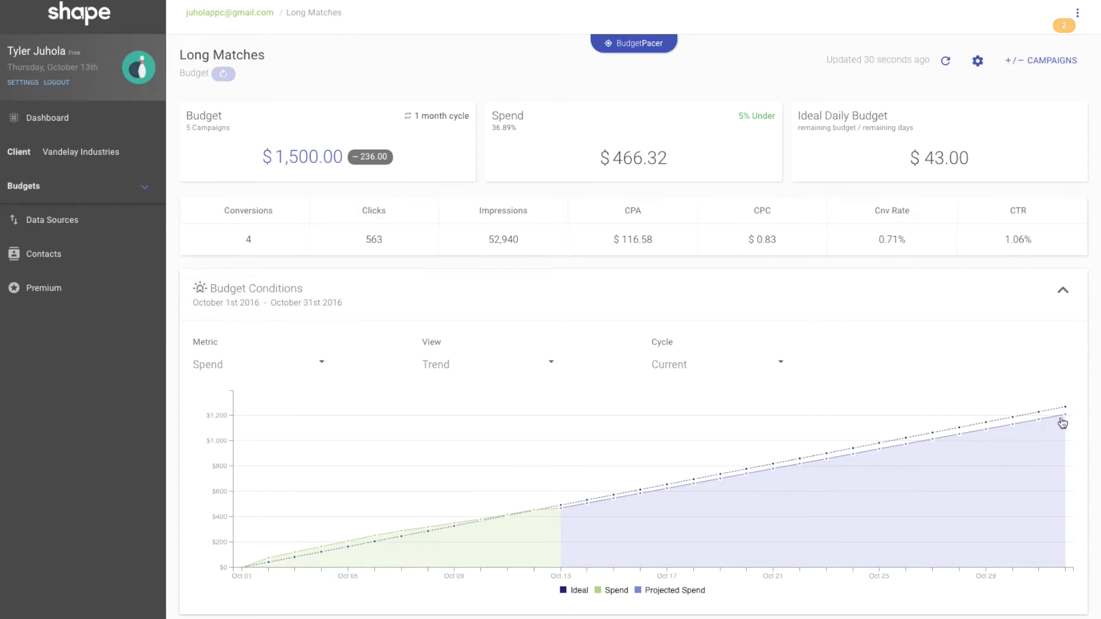
mouse_move(1065, 416)
scroll(774, 244, down, 5)
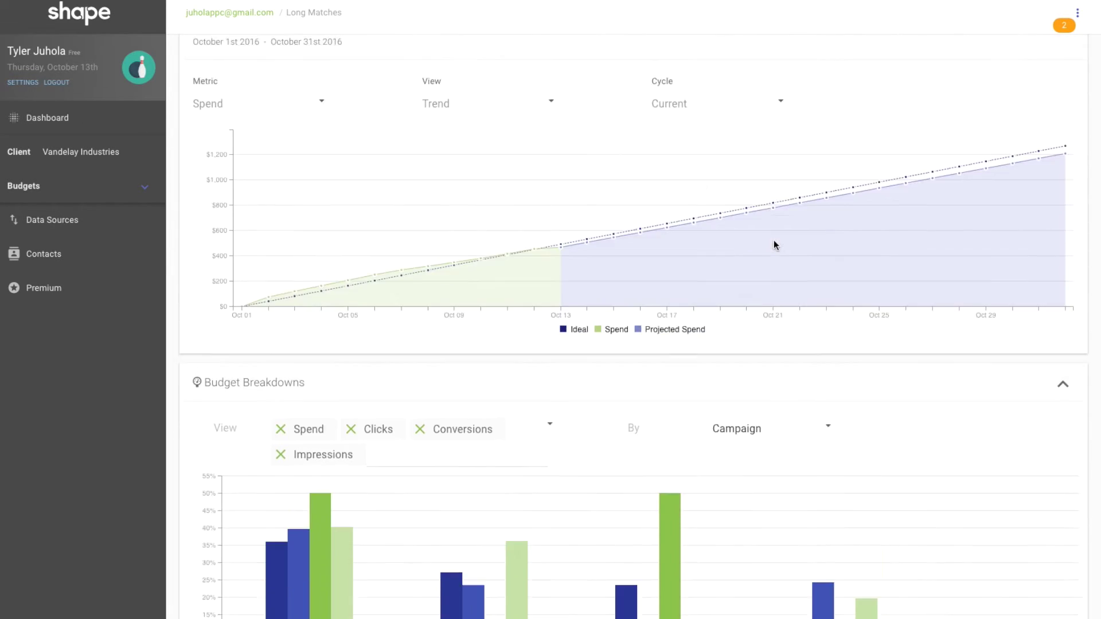
Scroll to Budget Breakdowns and read each campaign's values, e.g. Shape Search's $110 spend.
scroll(775, 244, down, 4)
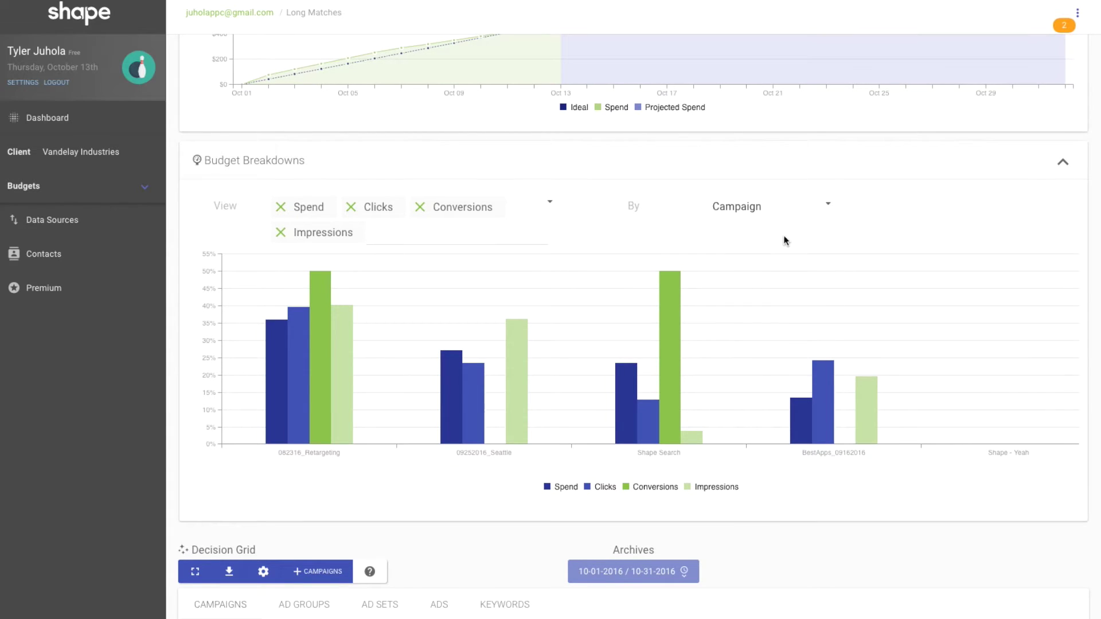
mouse_move(352, 287)
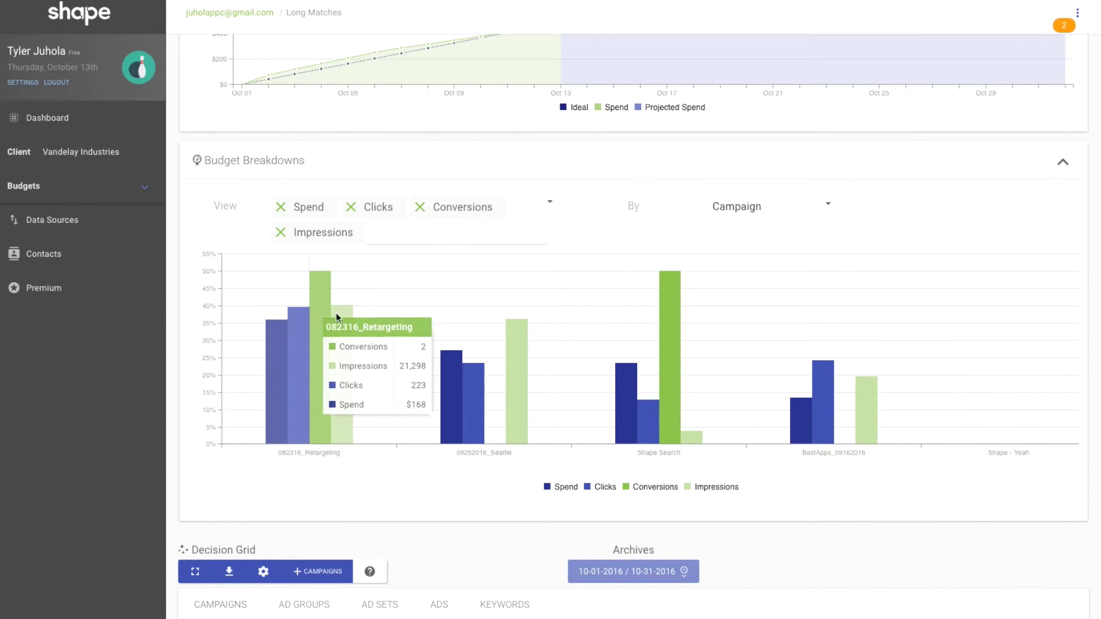
mouse_move(486, 370)
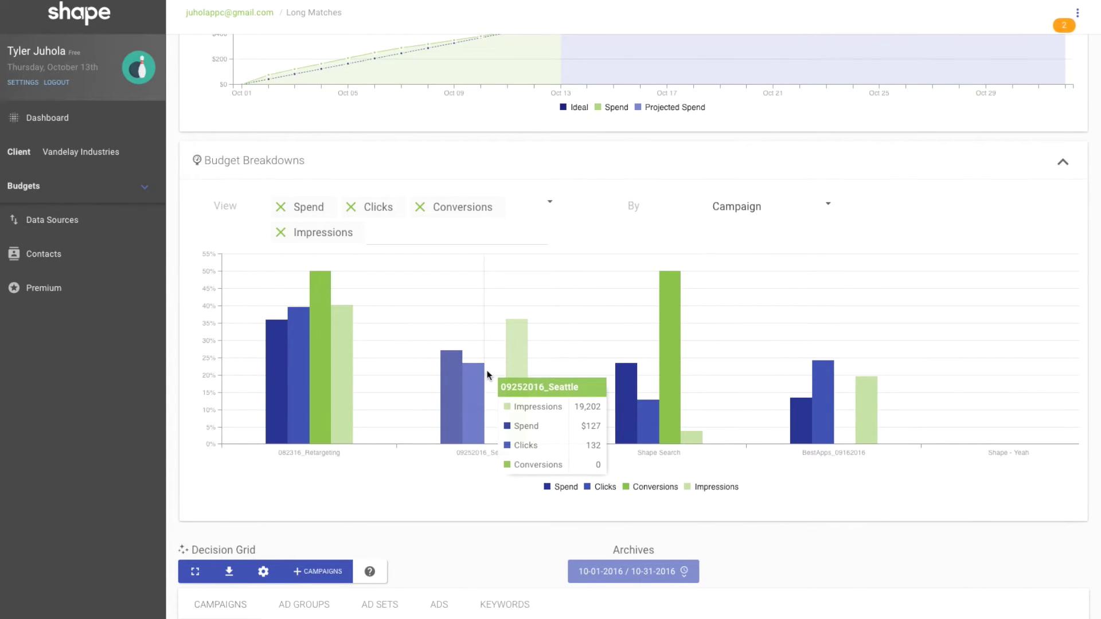
mouse_move(579, 387)
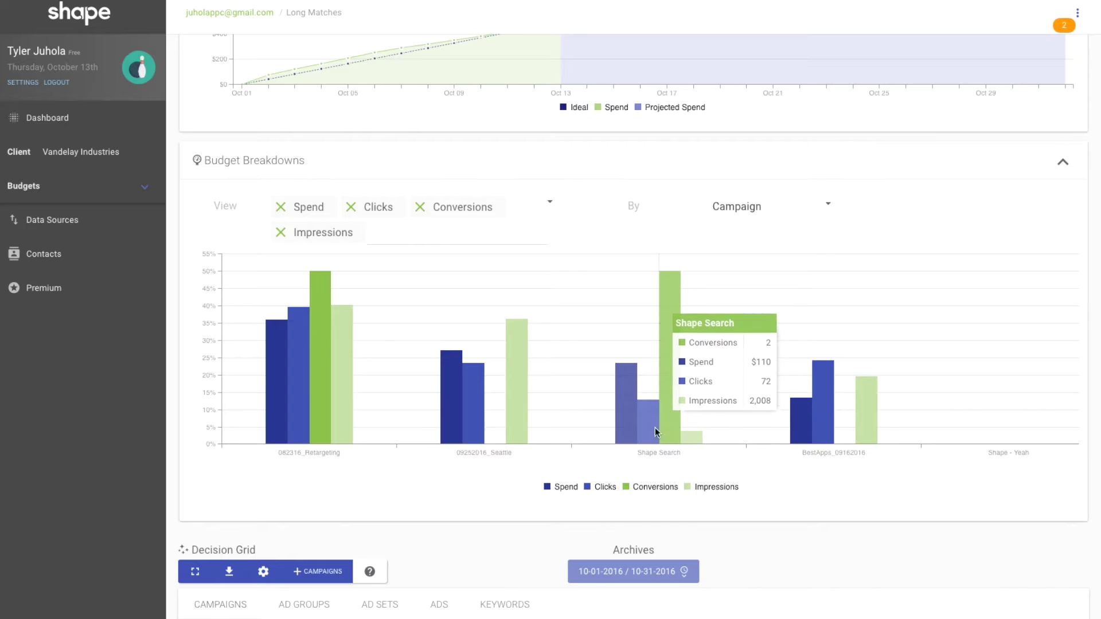
mouse_move(401, 389)
mouse_move(329, 358)
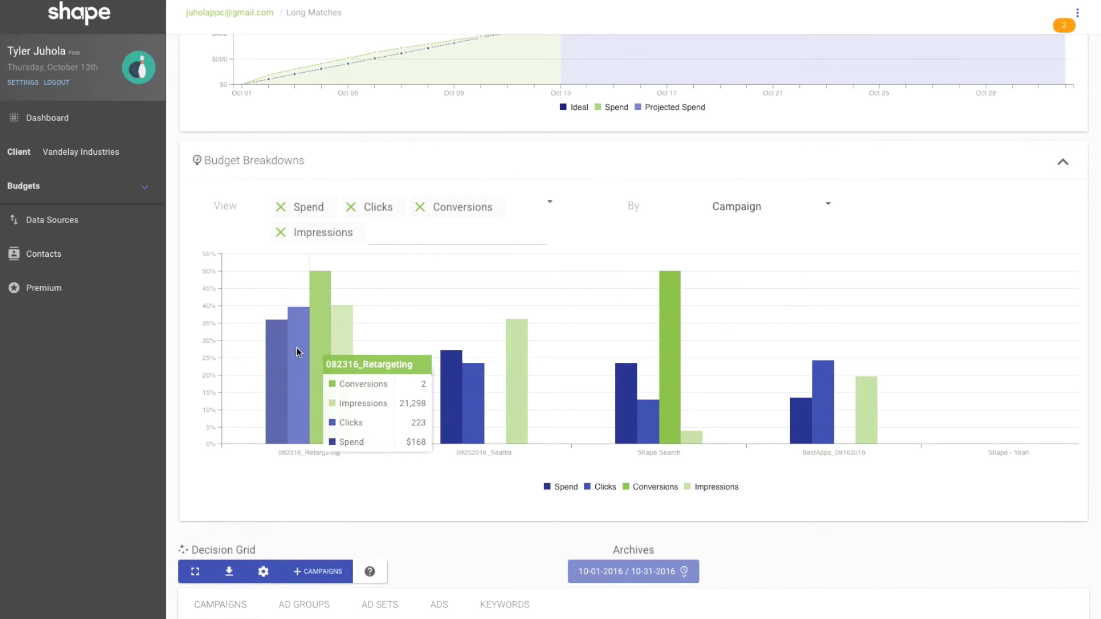
mouse_move(666, 354)
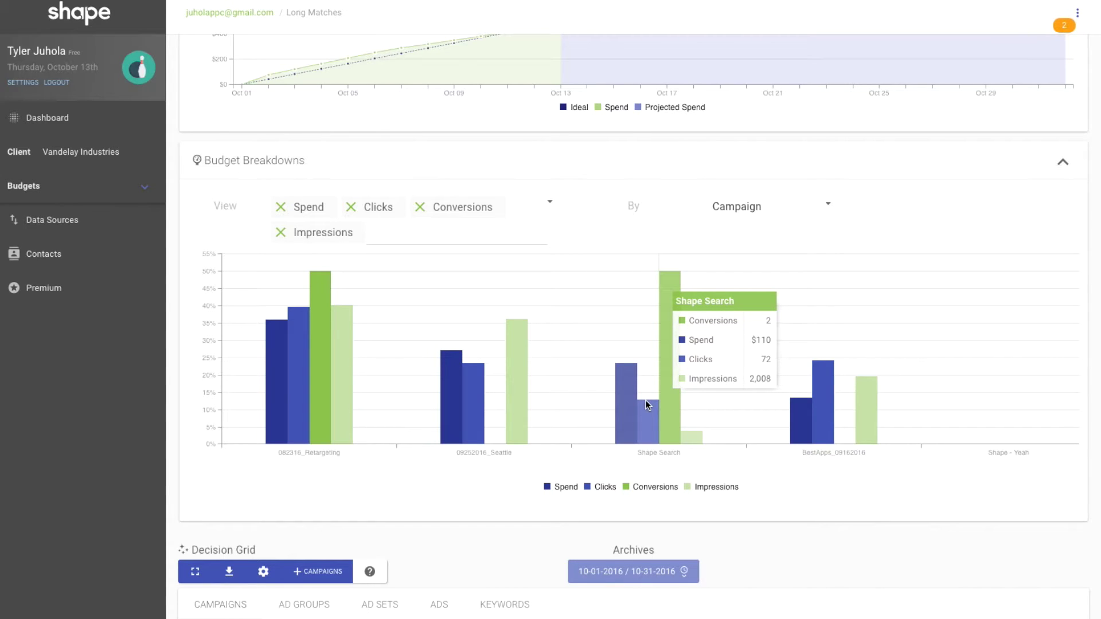
List the Long Matches budget's keywords and confirm the adwords software bid of $3.50.
scroll(655, 380, down, 5)
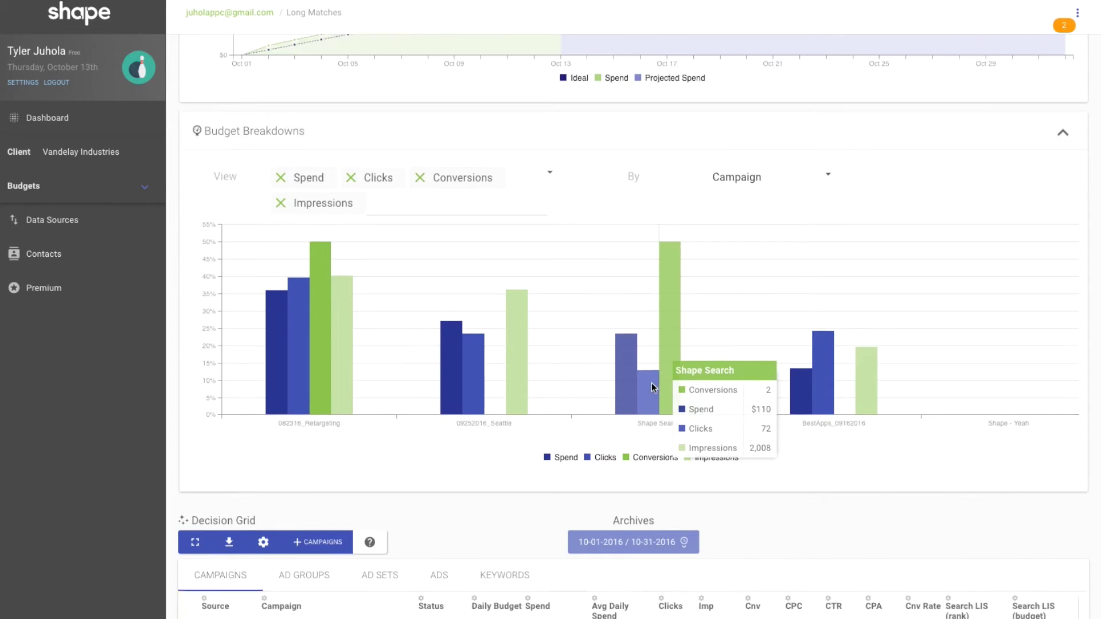
scroll(664, 393, down, 2)
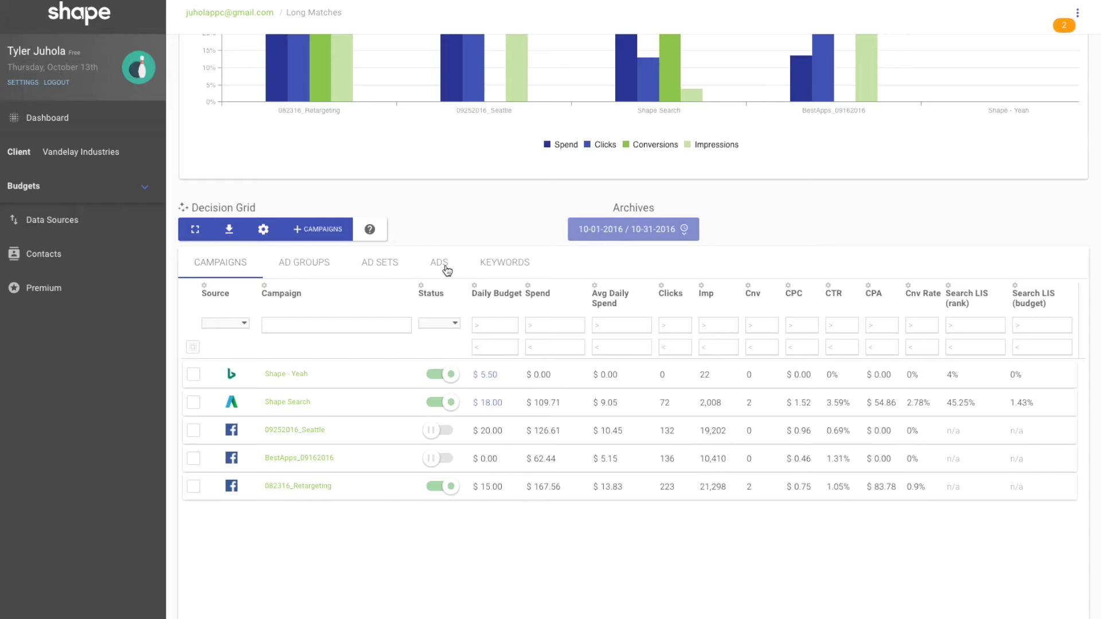
click(498, 267)
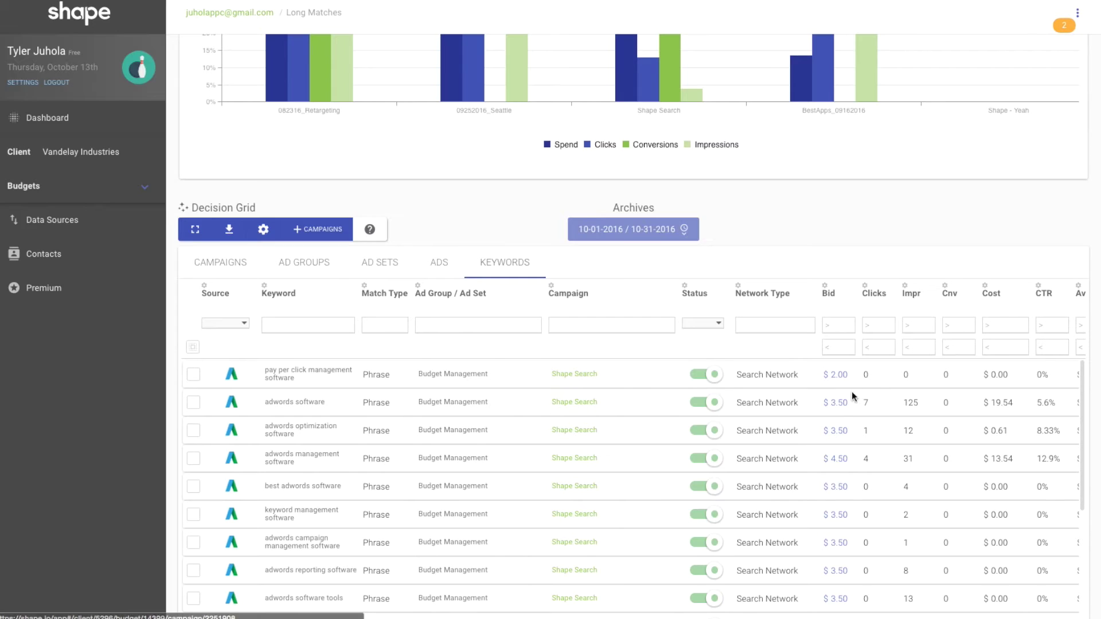
click(838, 404)
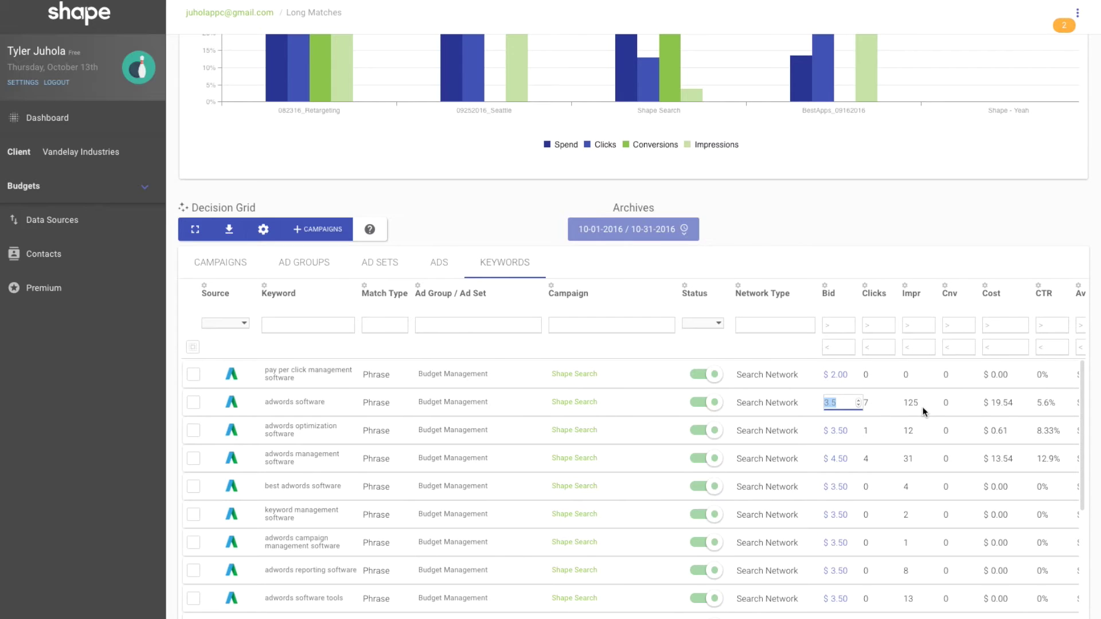
key(Return)
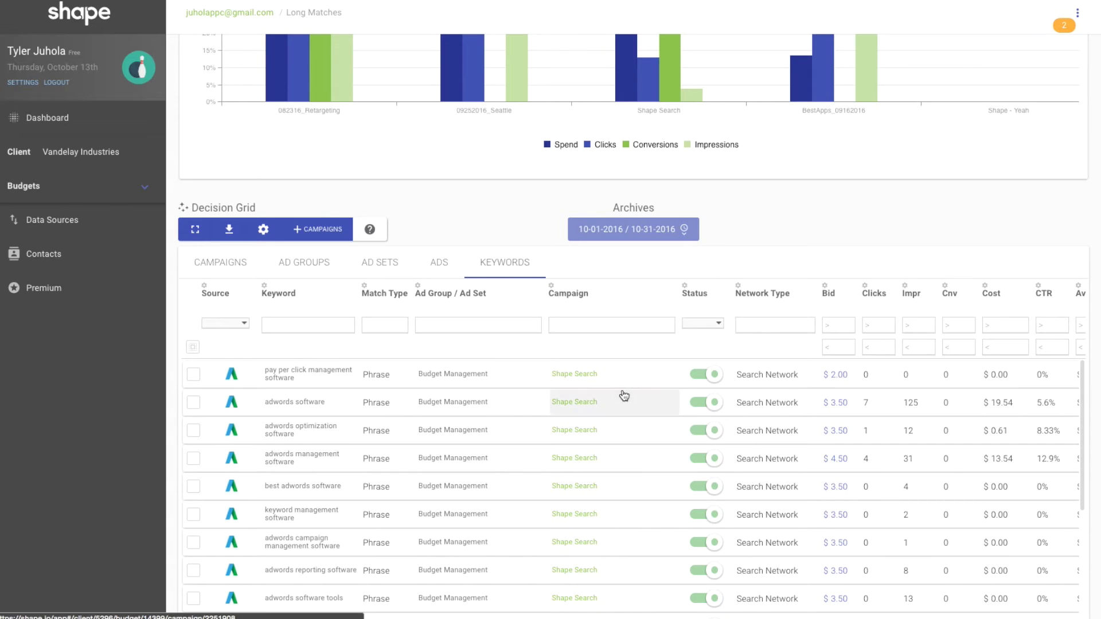
Return to the dashboard of all clients, now showing Bluth Company.
scroll(600, 398, up, 1)
scroll(599, 398, up, 15)
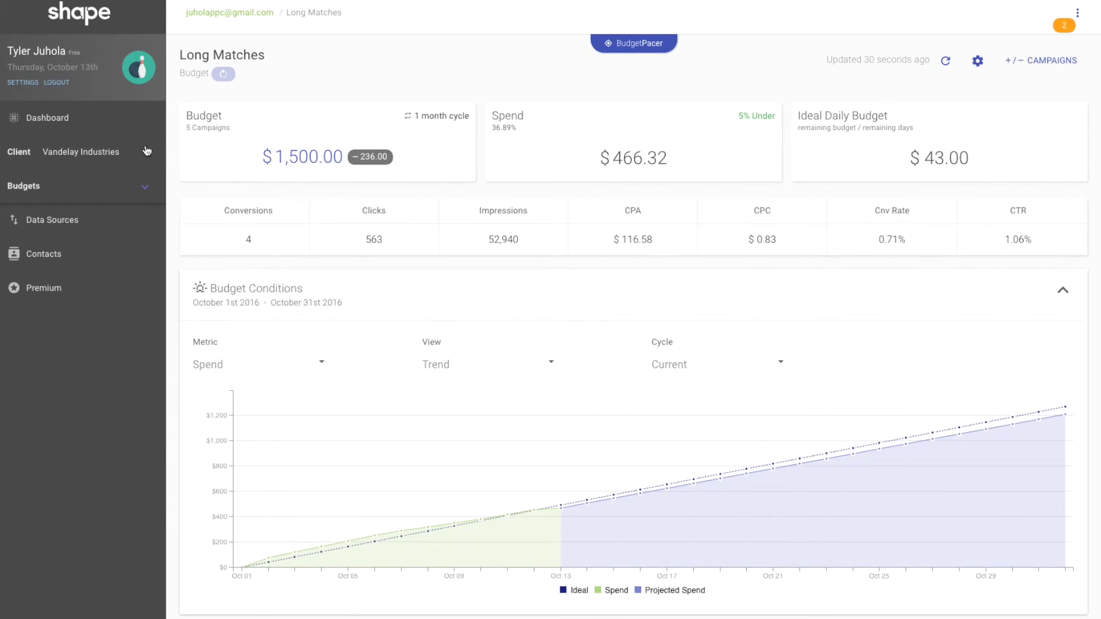
click(115, 121)
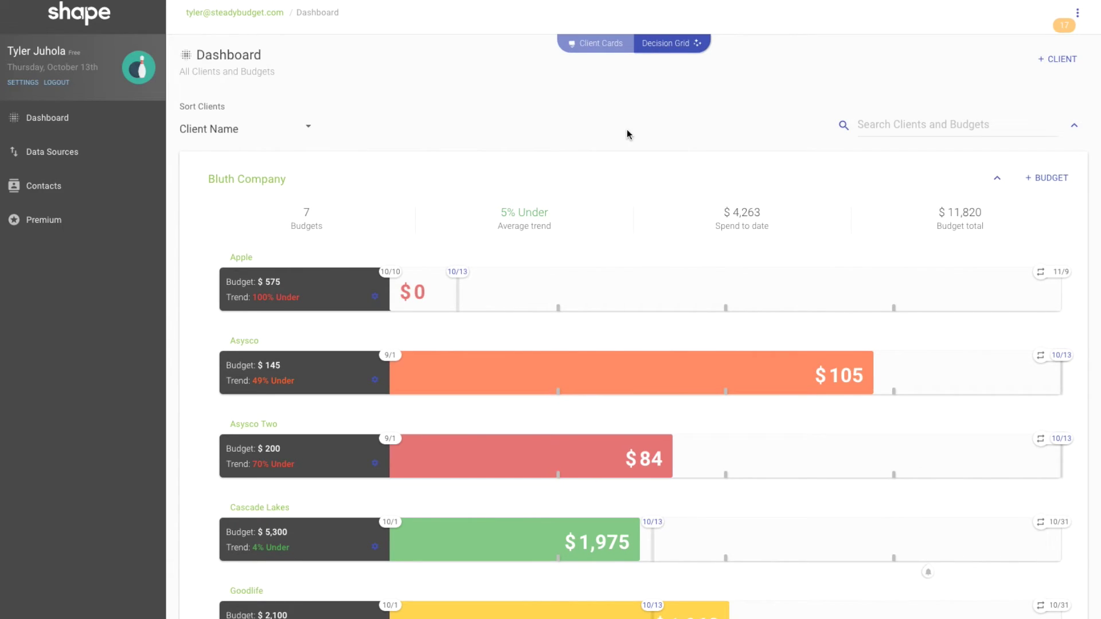
scroll(628, 131, down, 2)
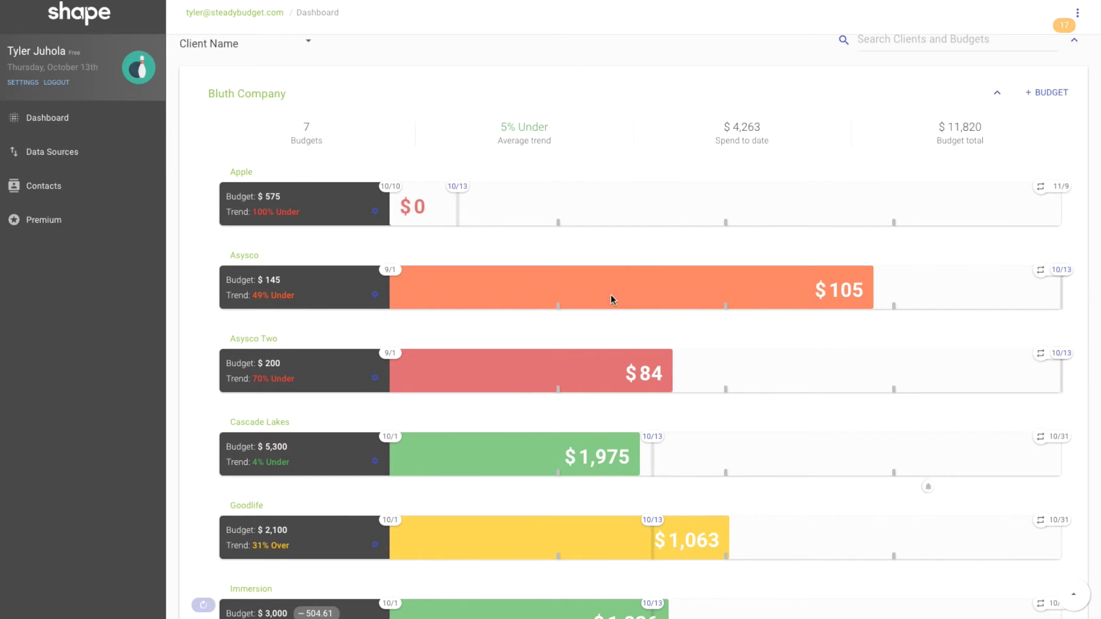
scroll(656, 294, down, 2)
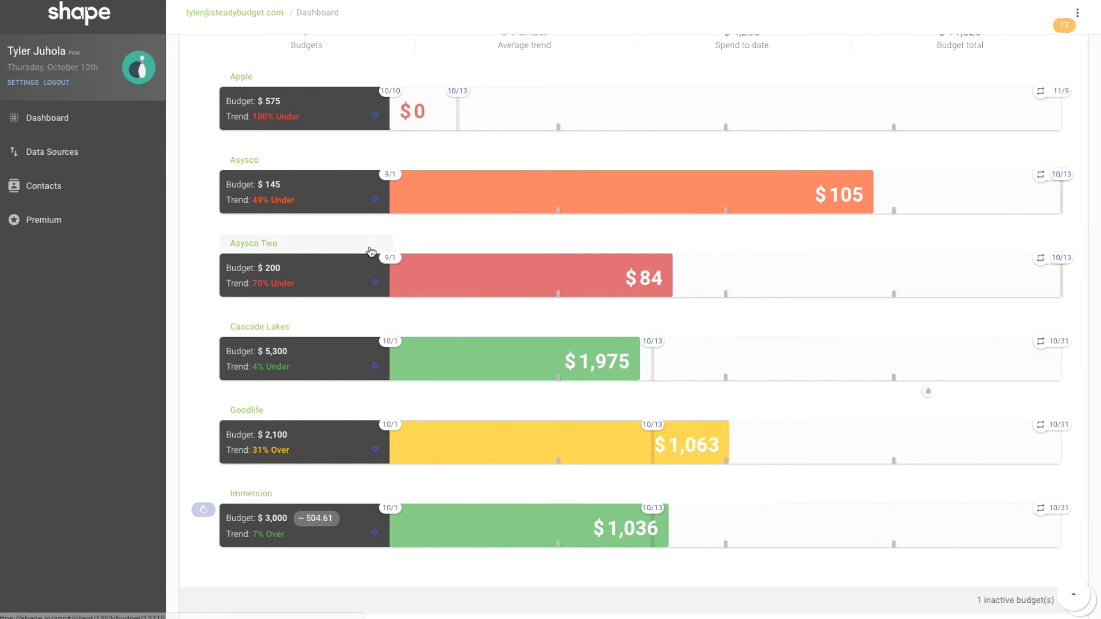
scroll(435, 173, down, 5)
scroll(436, 174, down, 8)
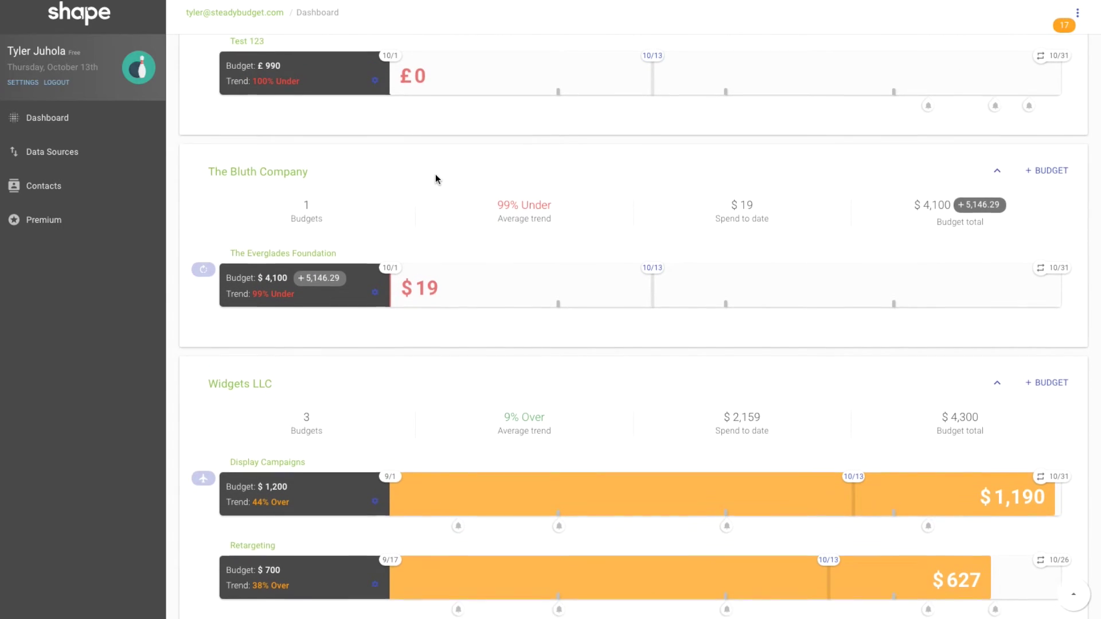
scroll(435, 175, down, 3)
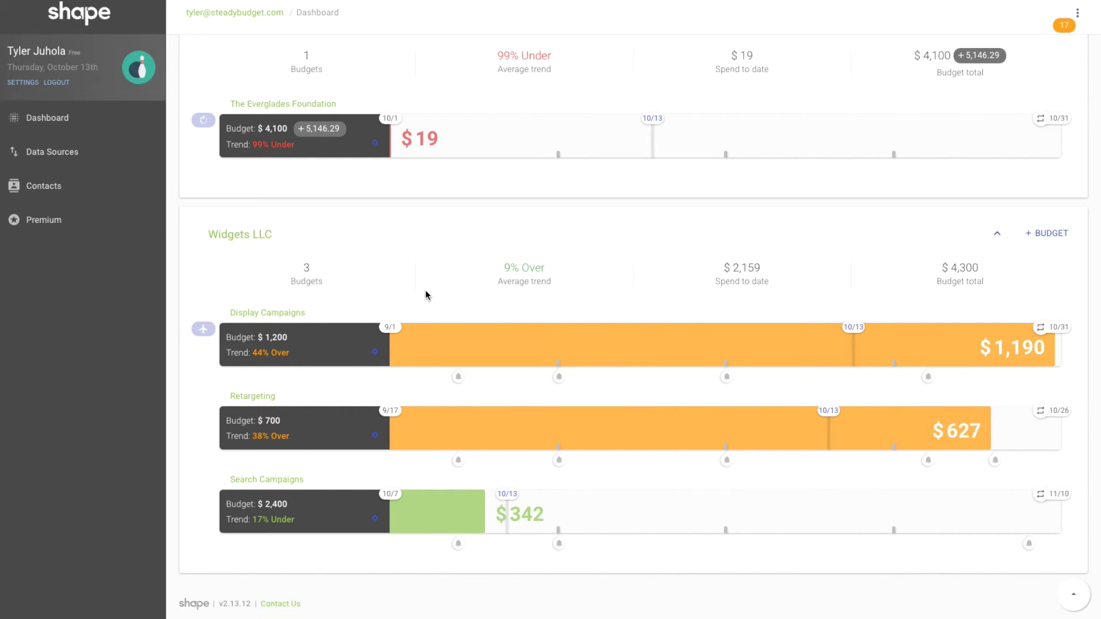
scroll(425, 293, up, 20)
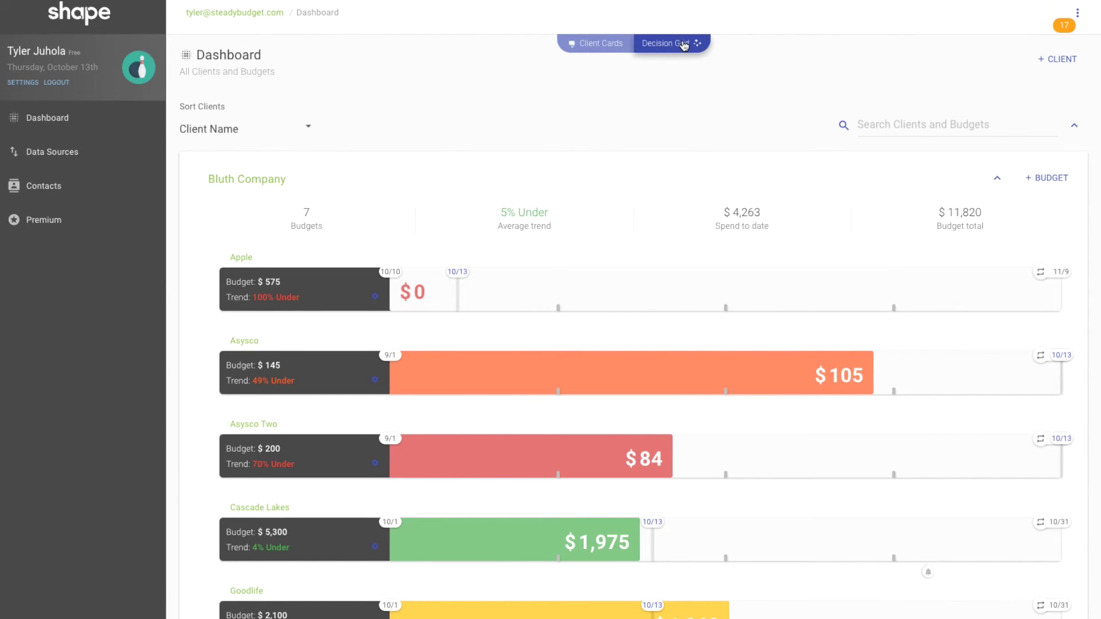
click(678, 45)
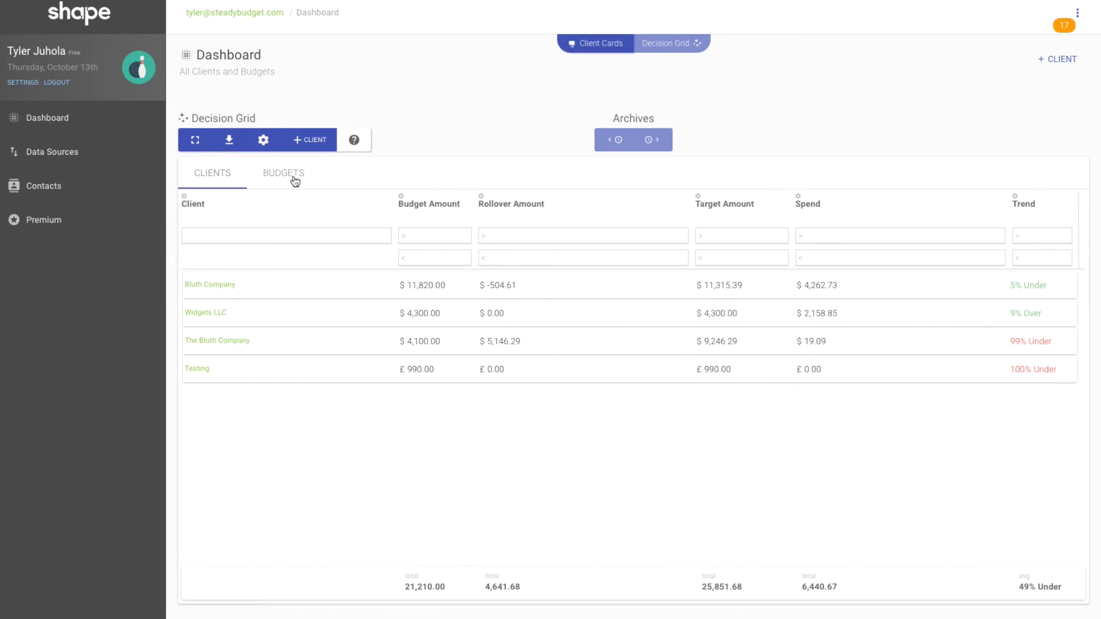
click(292, 175)
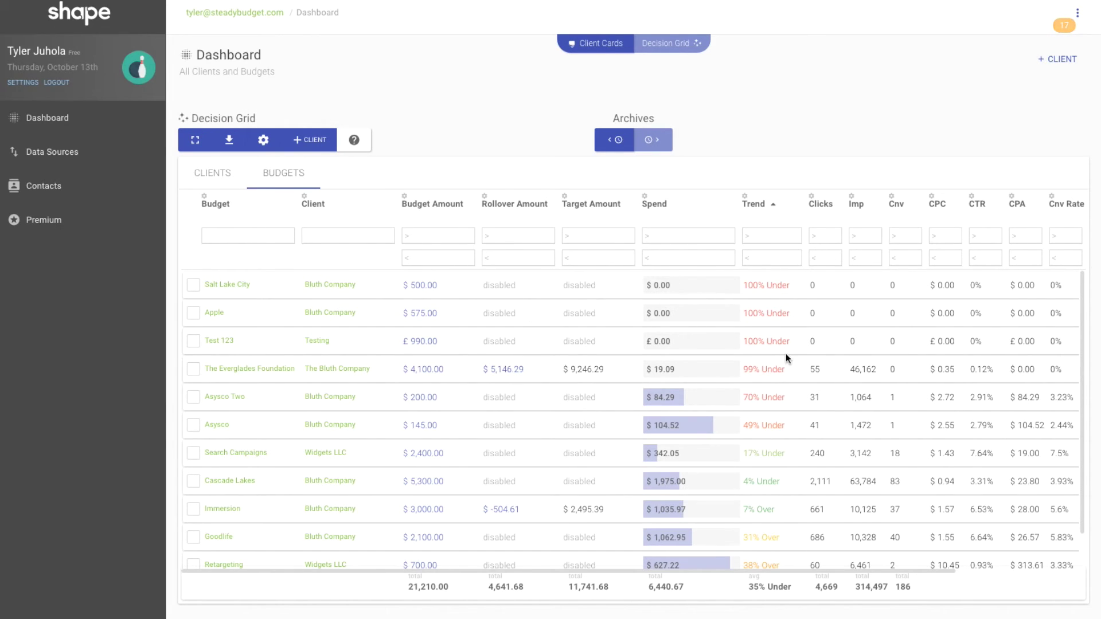
scroll(781, 333, down, 3)
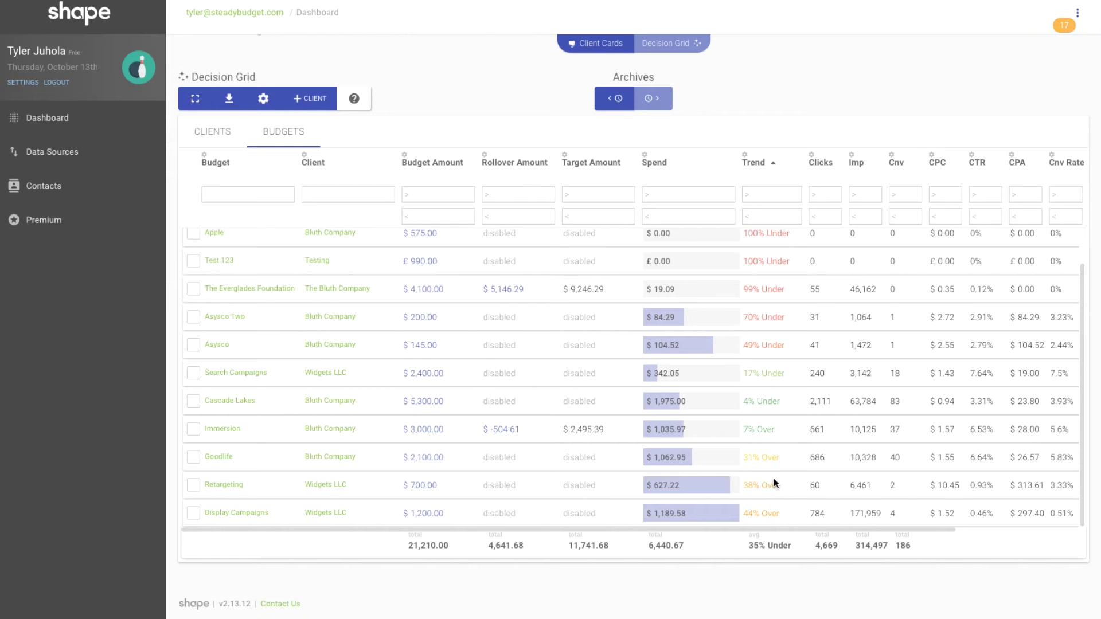
scroll(783, 463, up, 1)
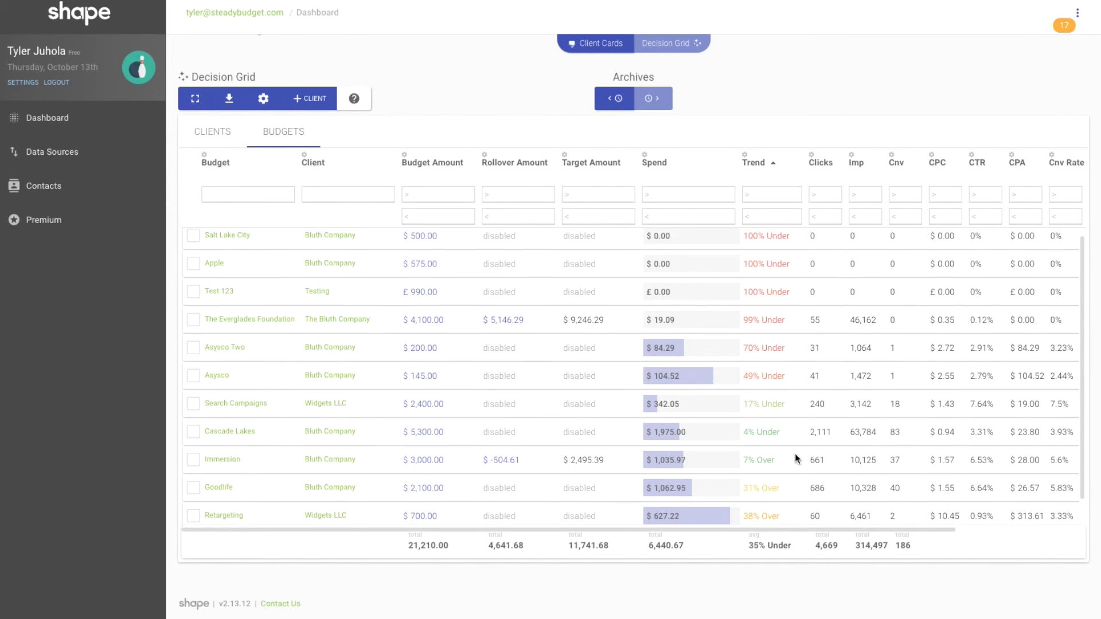
scroll(825, 356, right, 2)
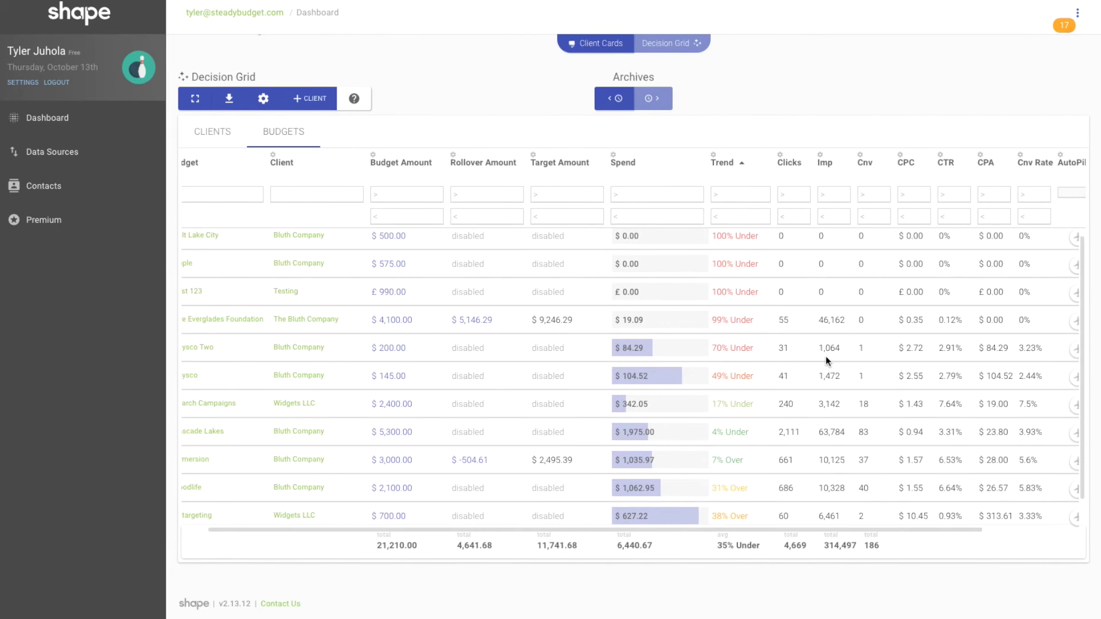
scroll(993, 367, right, 4)
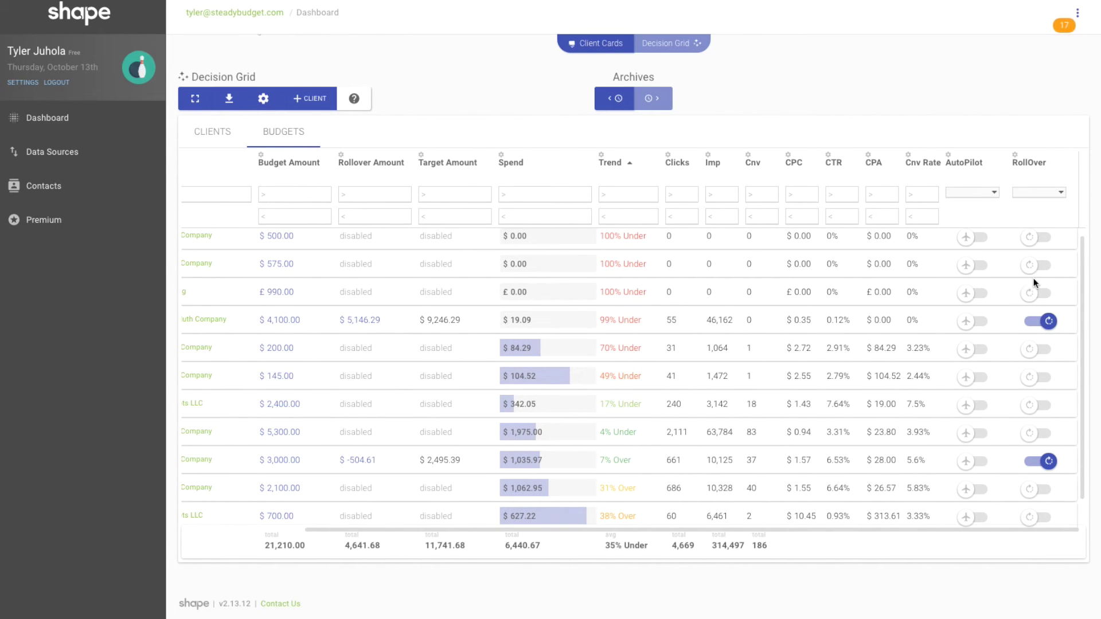
scroll(571, 342, left, 3)
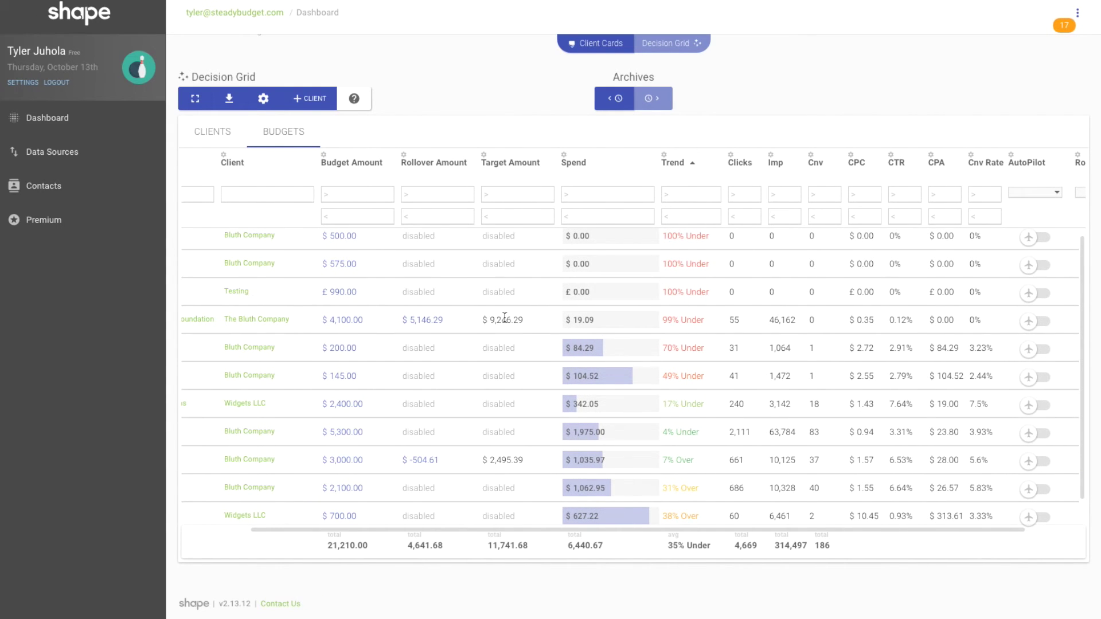
scroll(482, 322, left, 1)
scroll(481, 321, up, 1)
scroll(463, 325, left, 3)
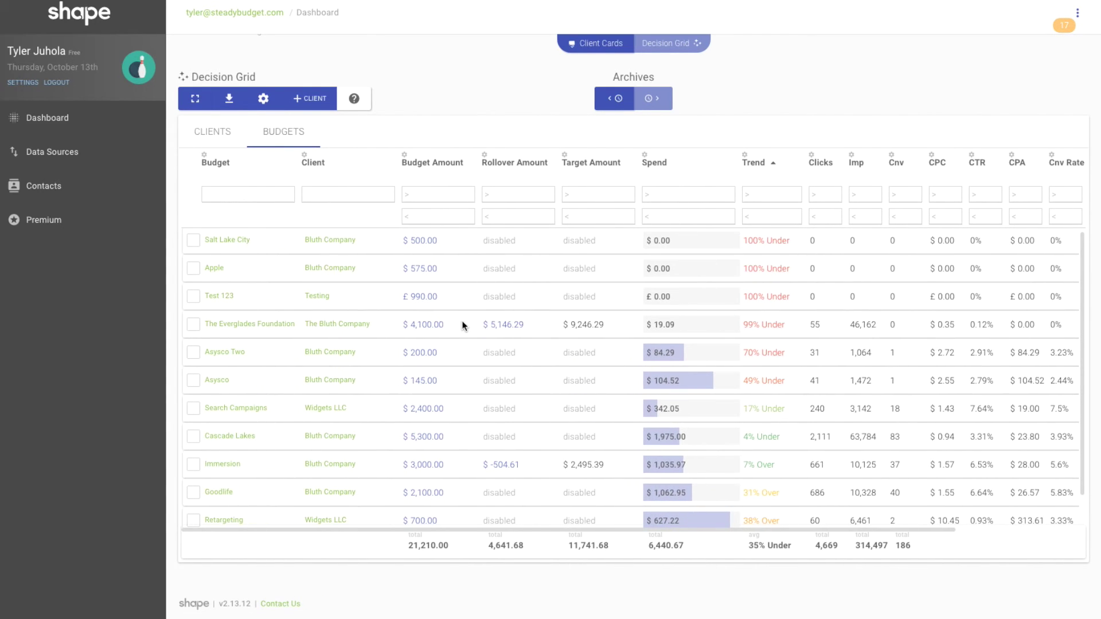
scroll(423, 329, up, 1)
double_click(423, 328)
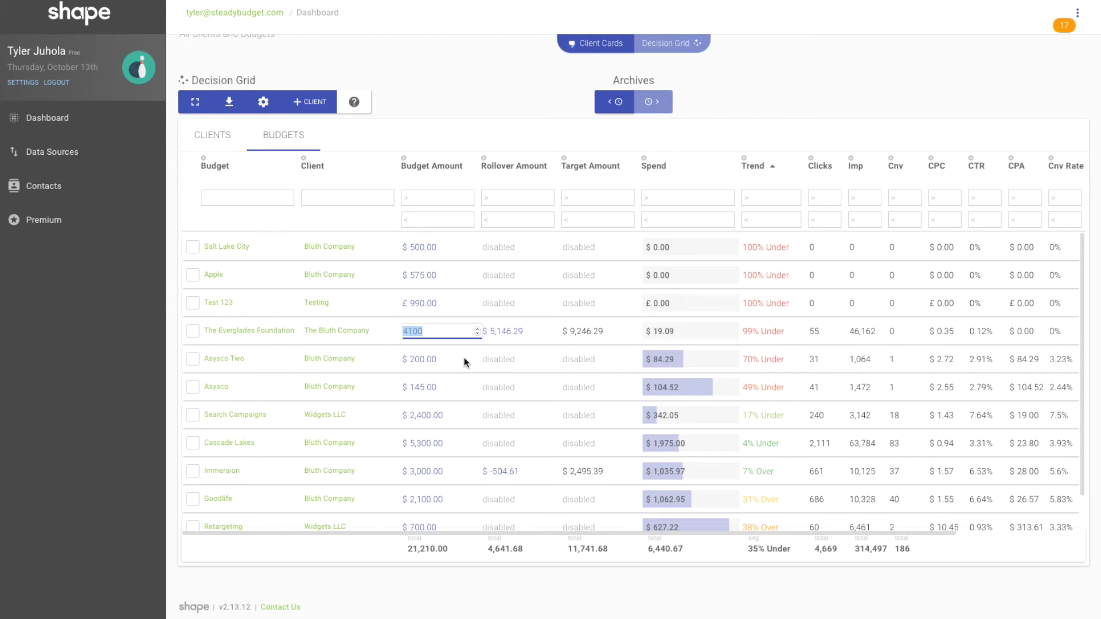
key(Return)
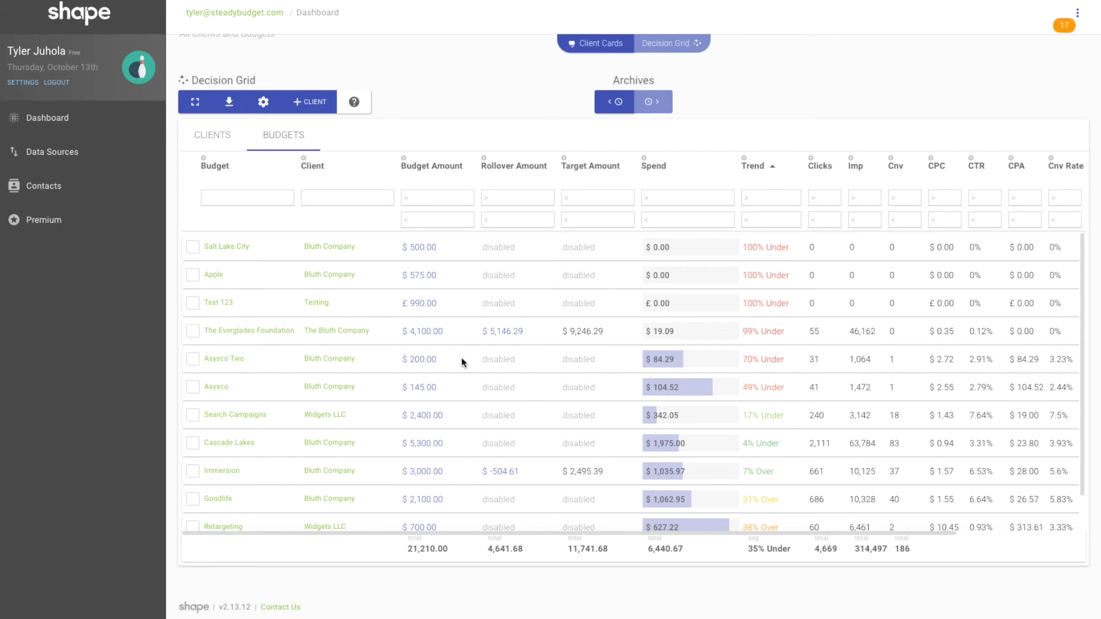
scroll(477, 352, up, 1)
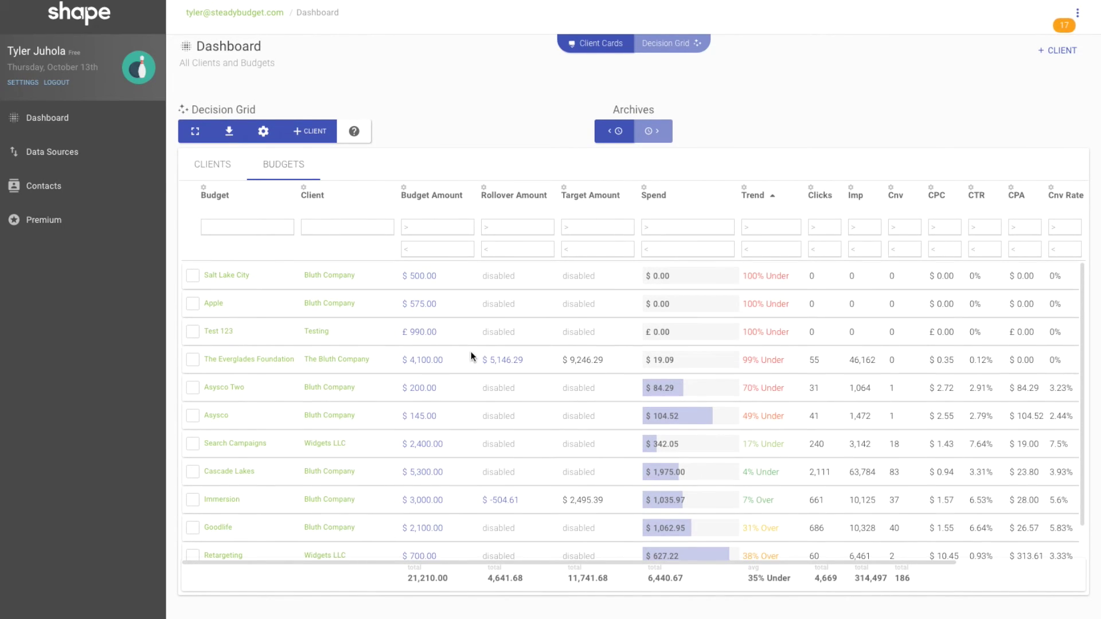
Step back two cycles in the Archives, glance at Export without exporting, then show Client Cards.
click(612, 135)
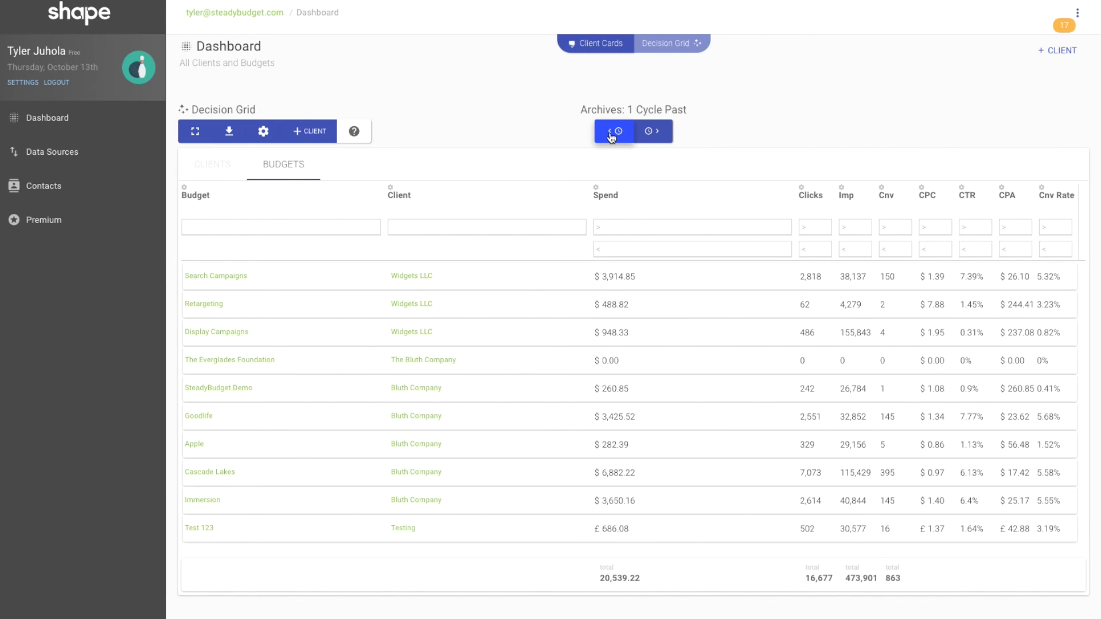
click(612, 136)
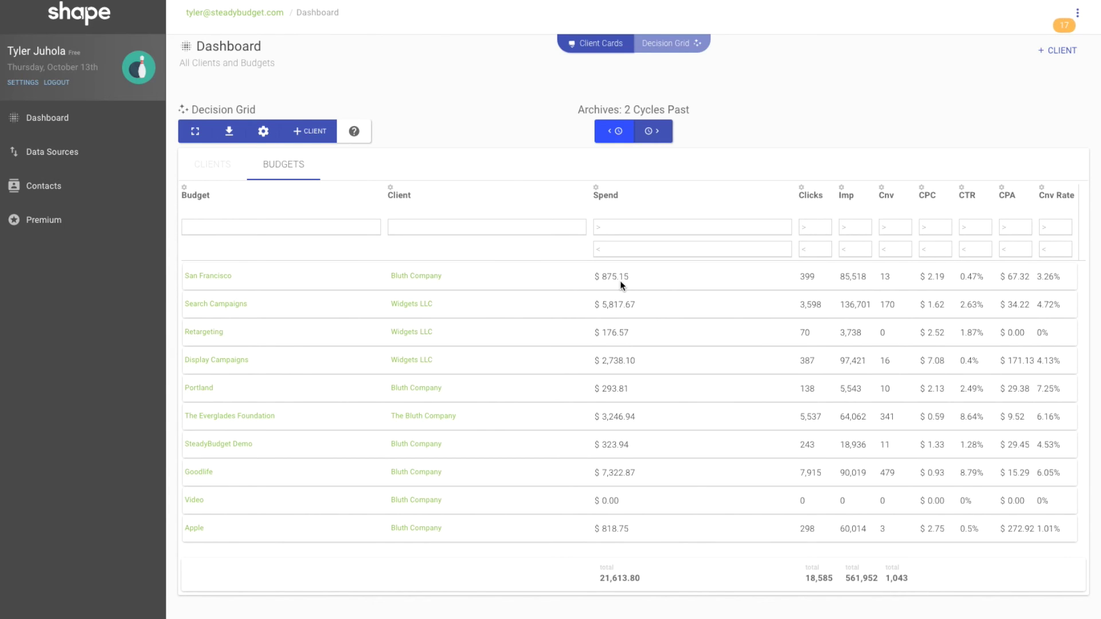
click(228, 133)
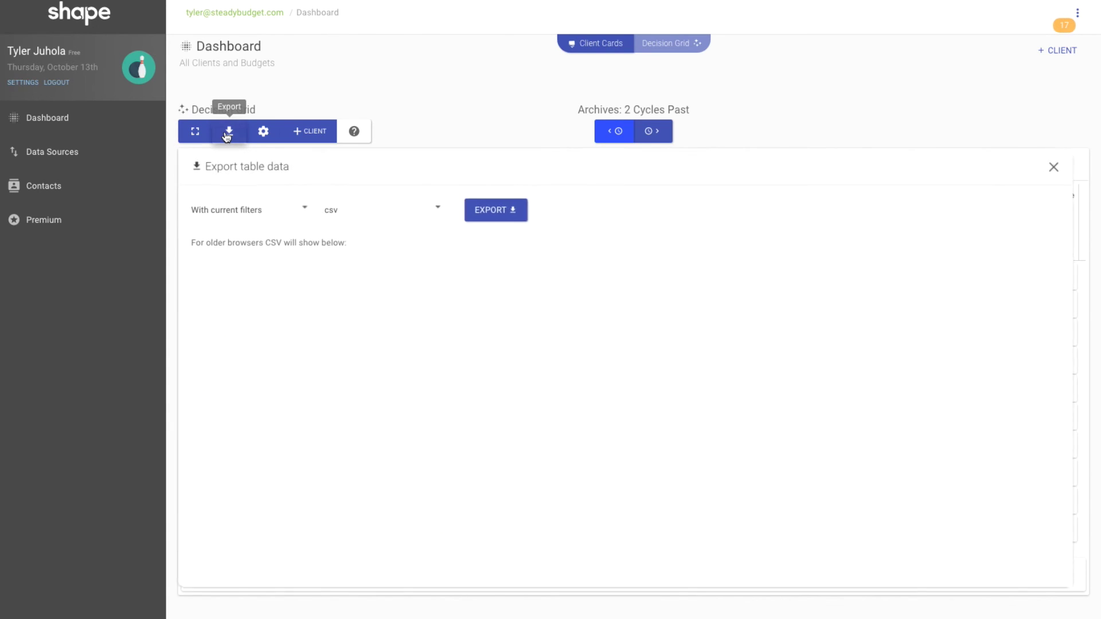
click(227, 134)
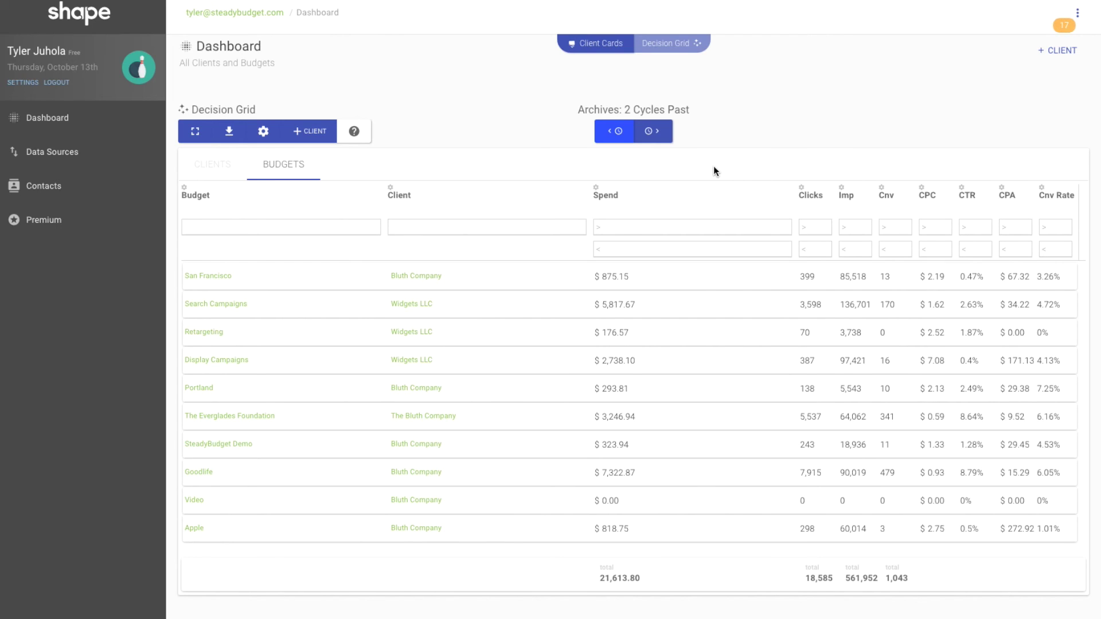
click(599, 47)
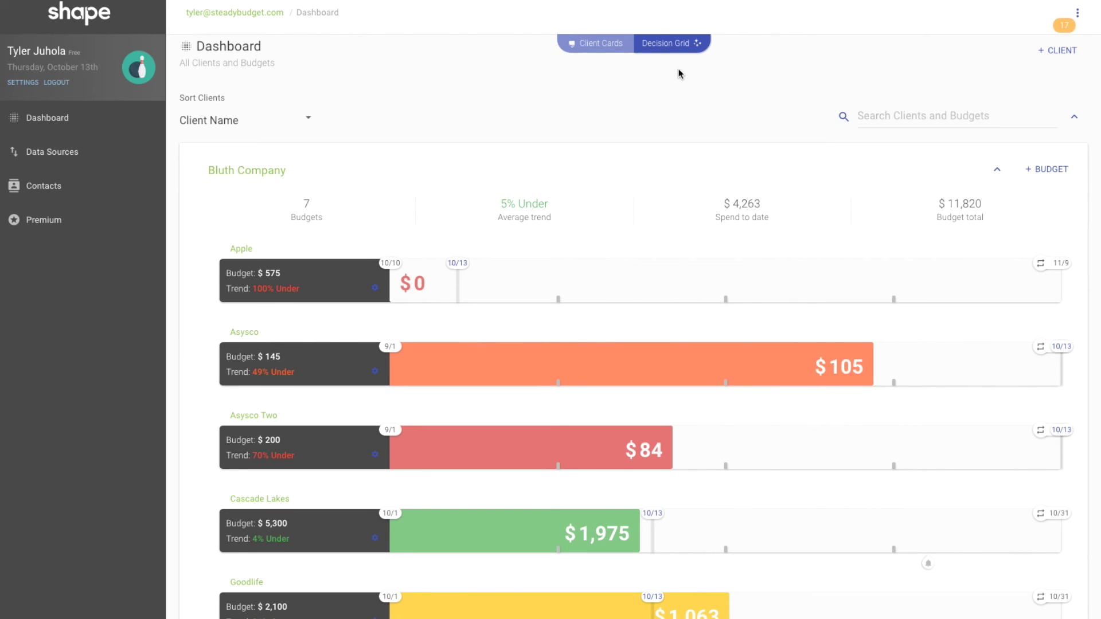
Clear the Display Campaigns 75% Remaining alert from Budget Alerts, leaving 7 alerts.
click(1078, 15)
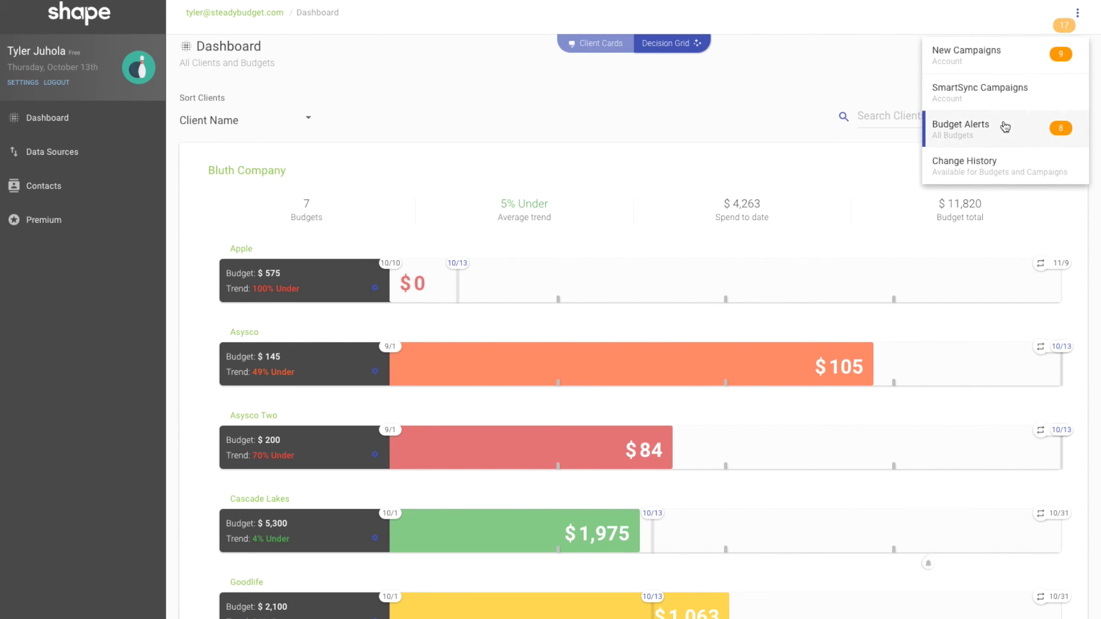
click(1005, 126)
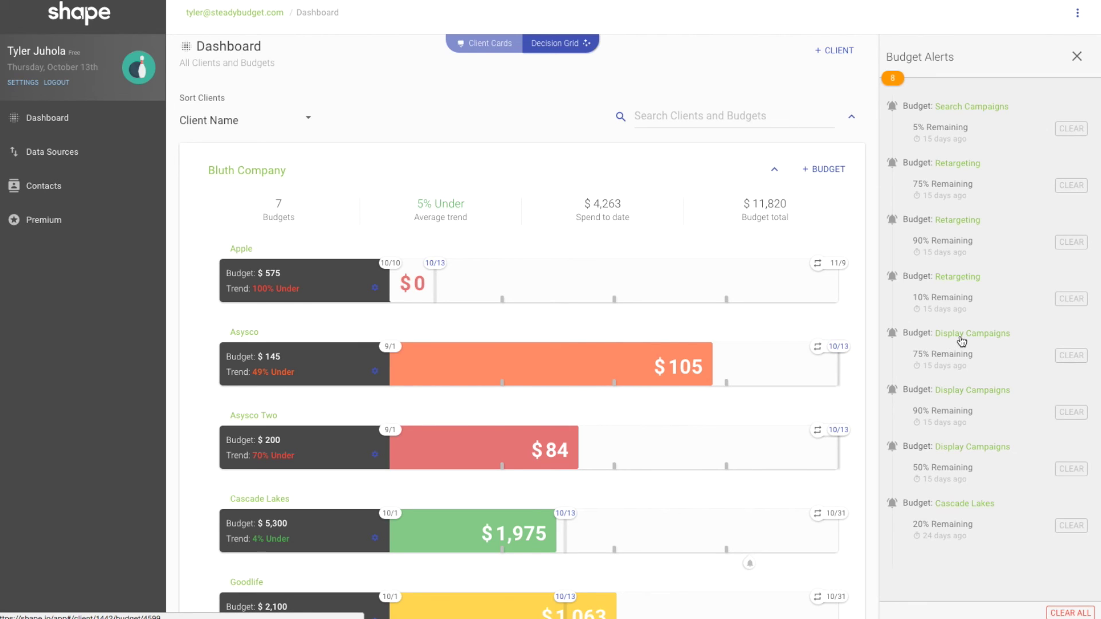
click(1071, 356)
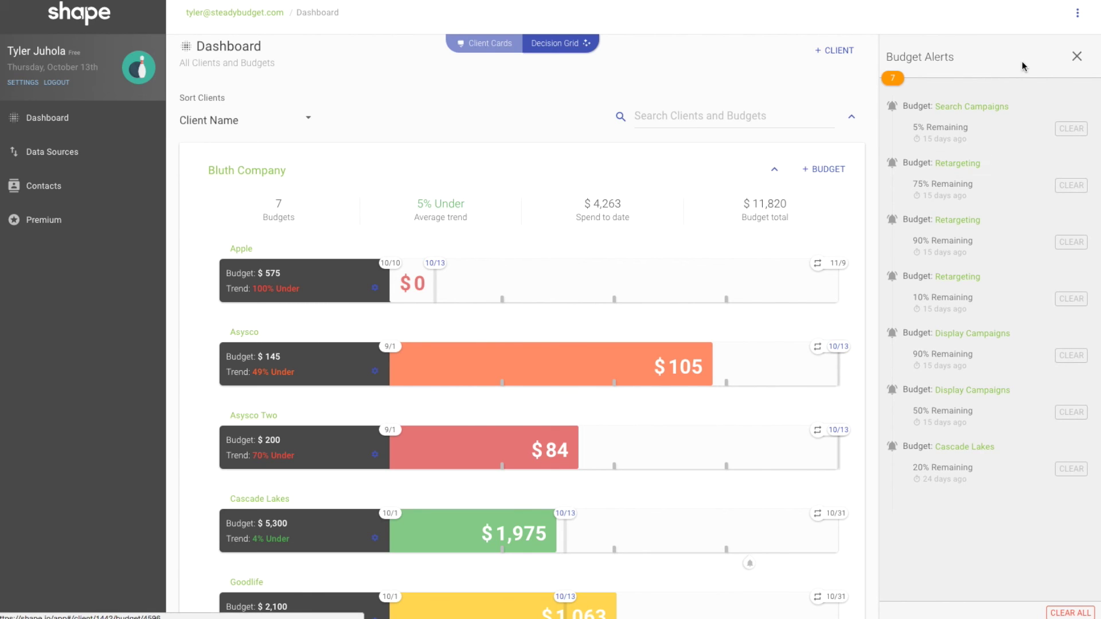
click(1077, 14)
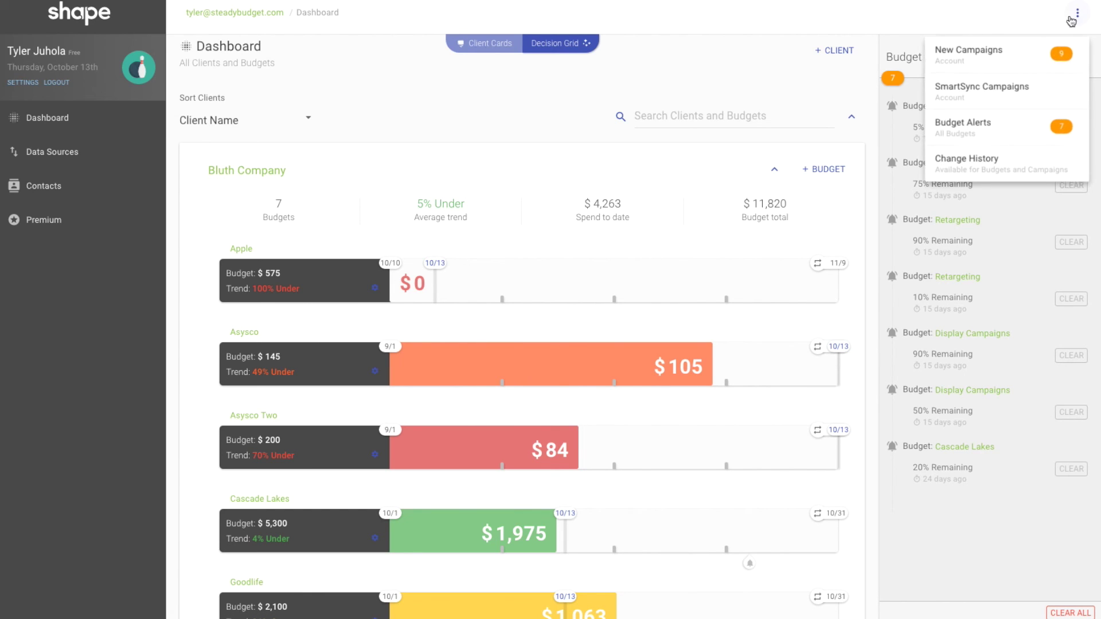
Assign the detected General - PS campaign to the Goodlife budget from New Campaigns.
click(992, 60)
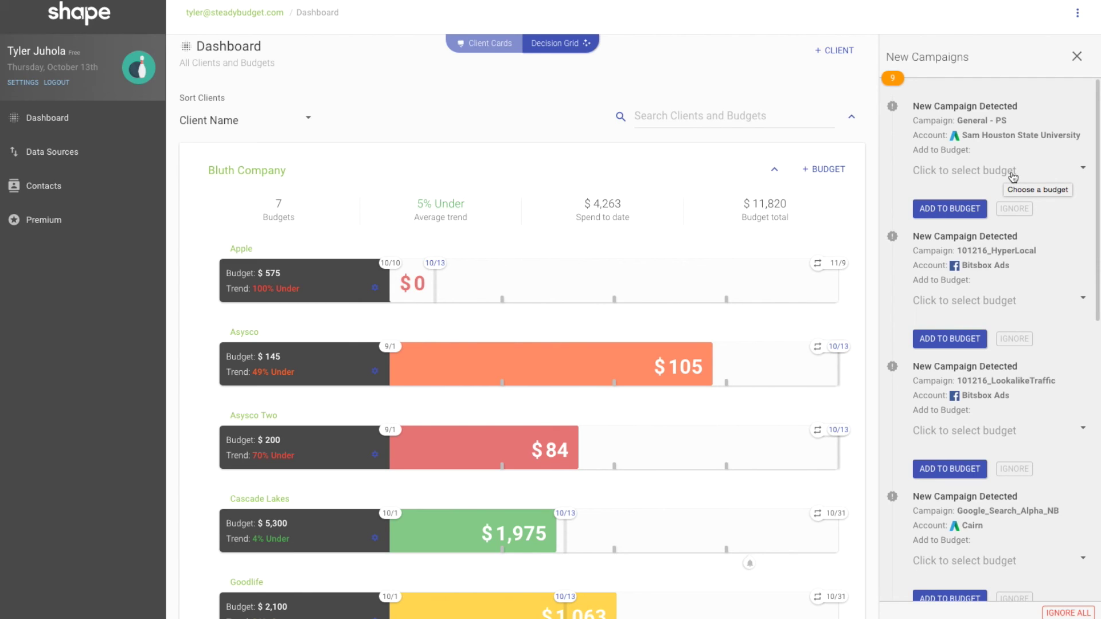
click(1013, 176)
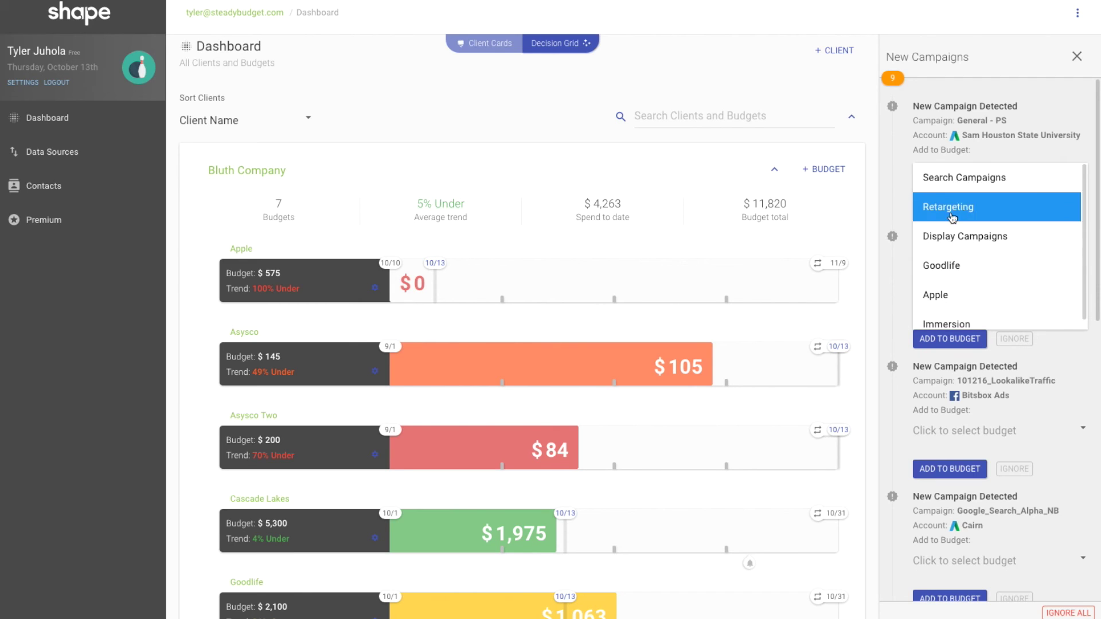
click(956, 267)
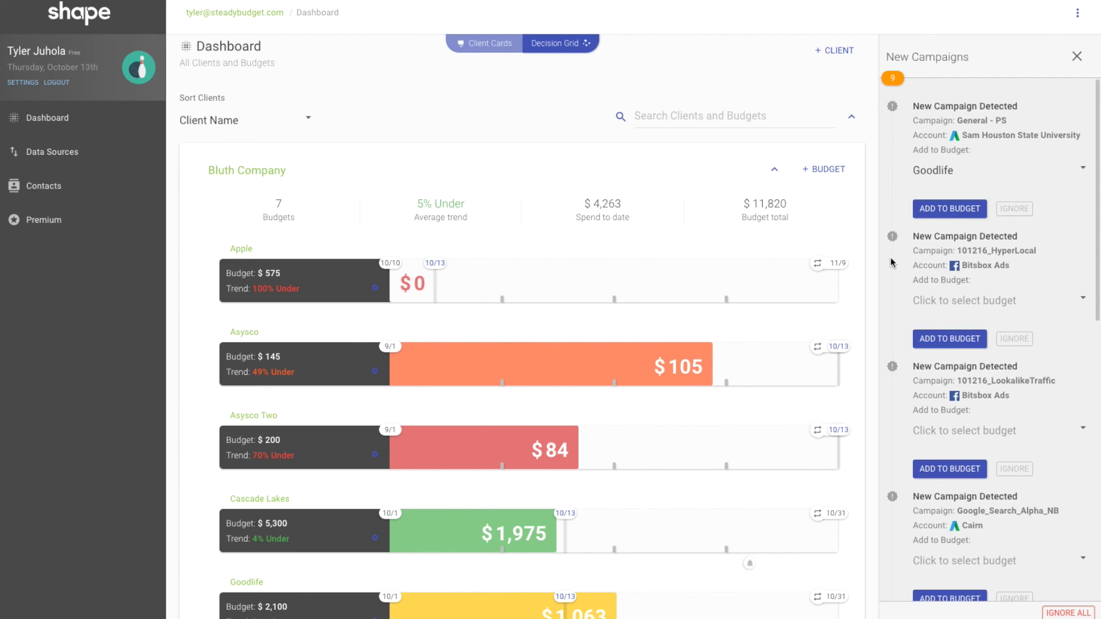
click(957, 215)
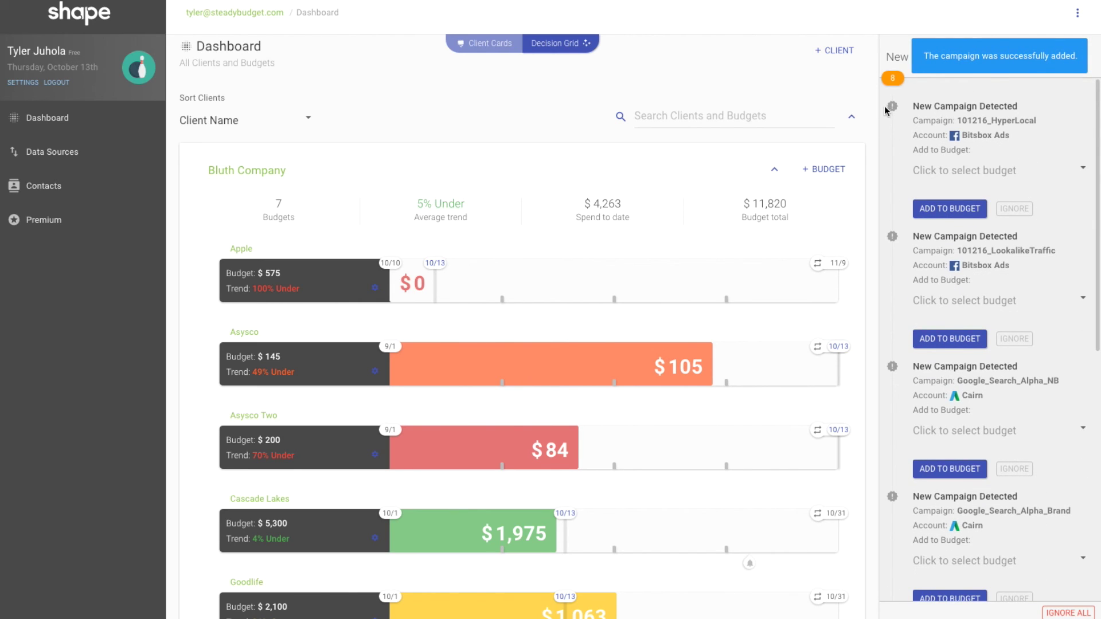
click(1078, 12)
click(463, 106)
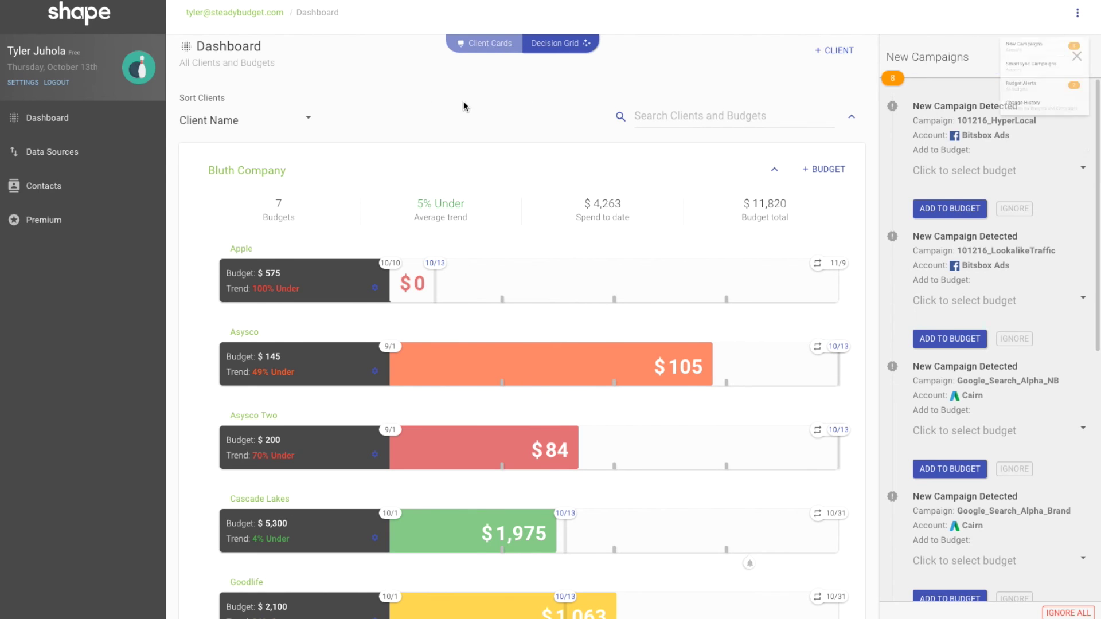